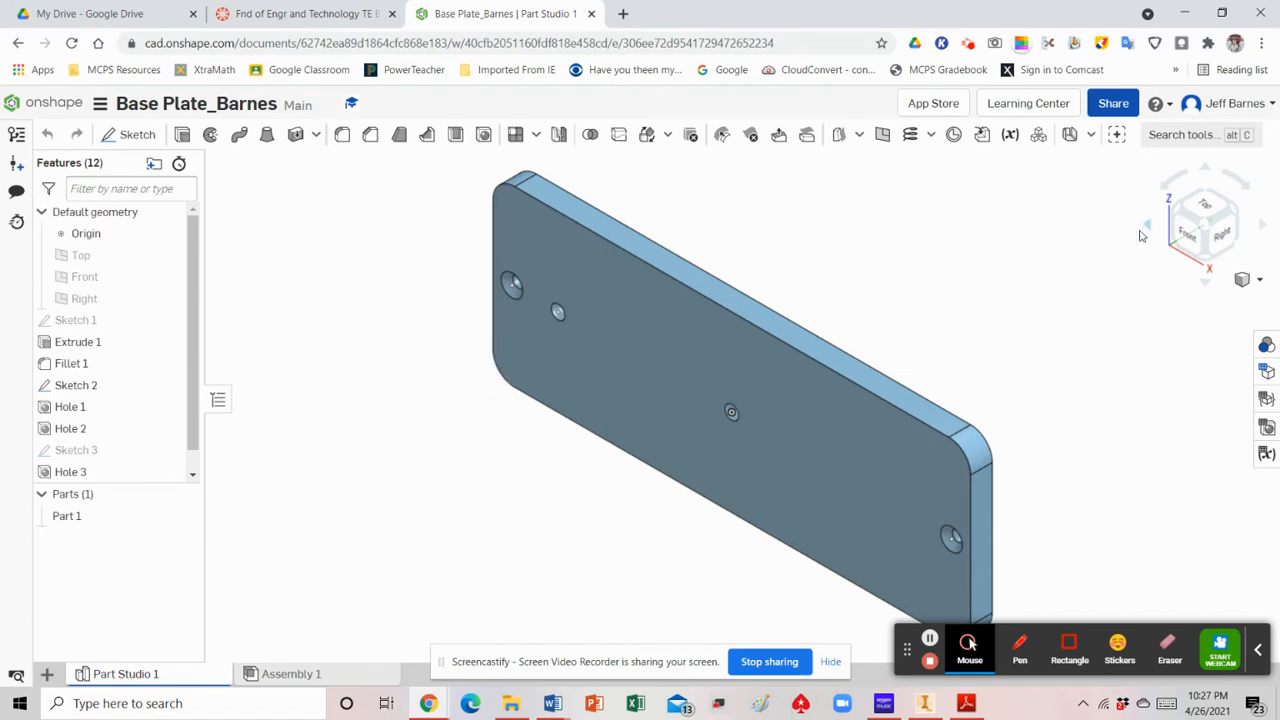
- Inspect the base plate's back face and restore the isometric view
click(1236, 230)
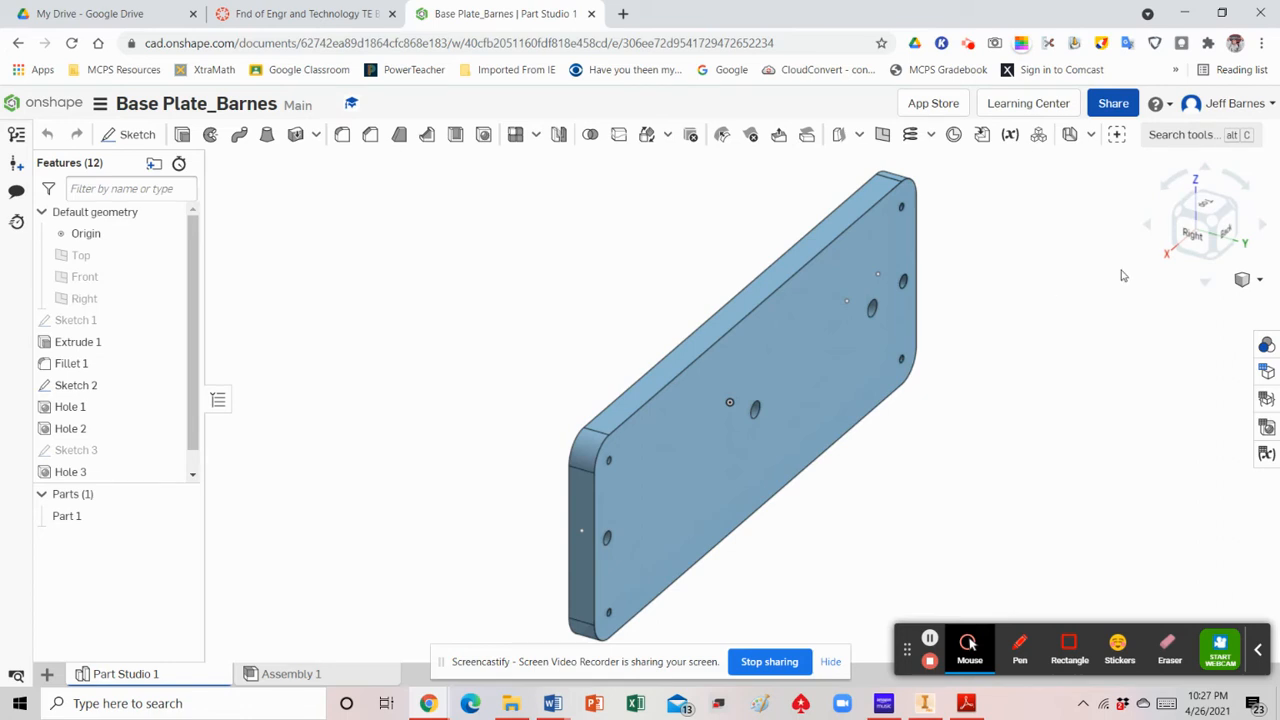
click(1243, 279)
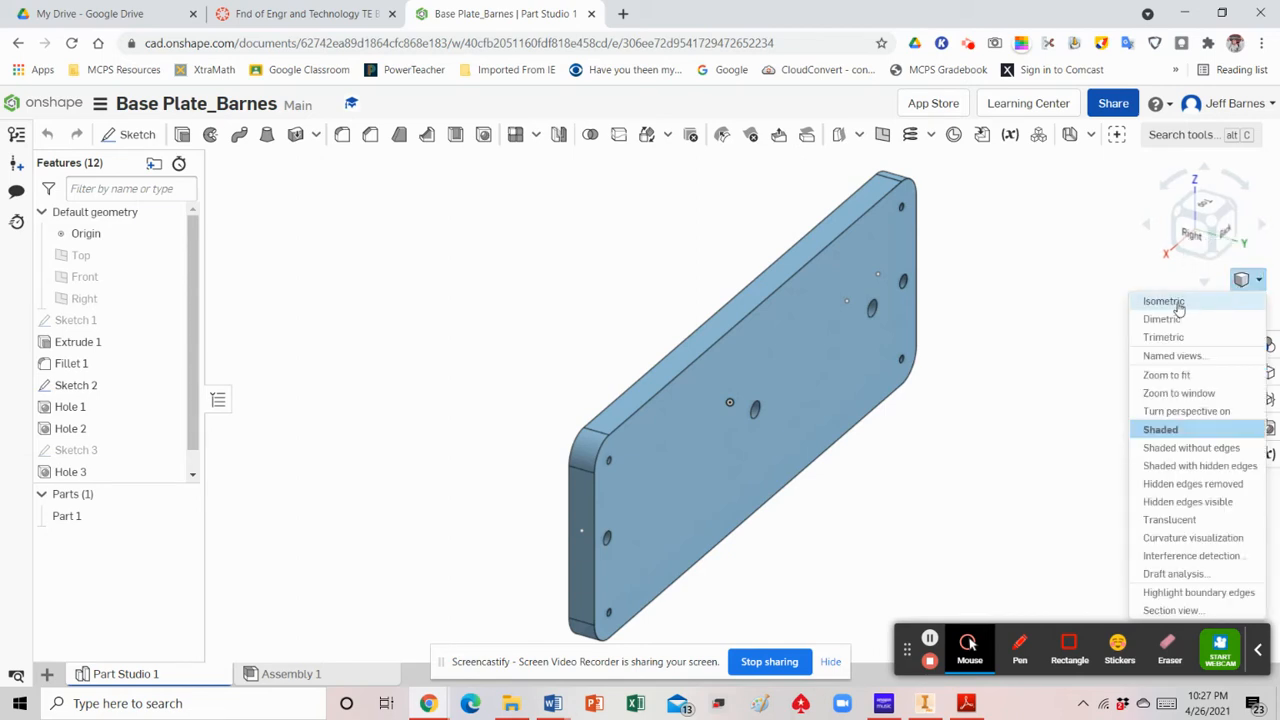
click(1178, 305)
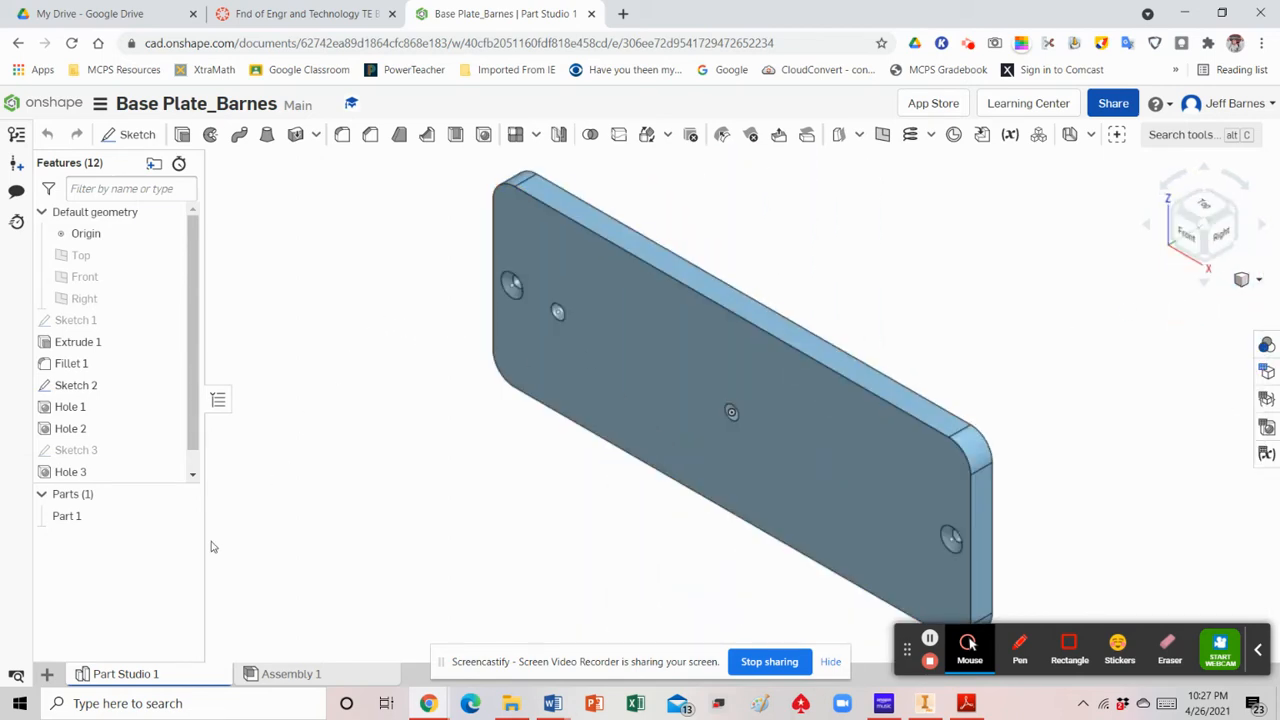
- Create a new drawing from the ANSI_C_INCH.dwt template with no views
click(47, 675)
click(120, 607)
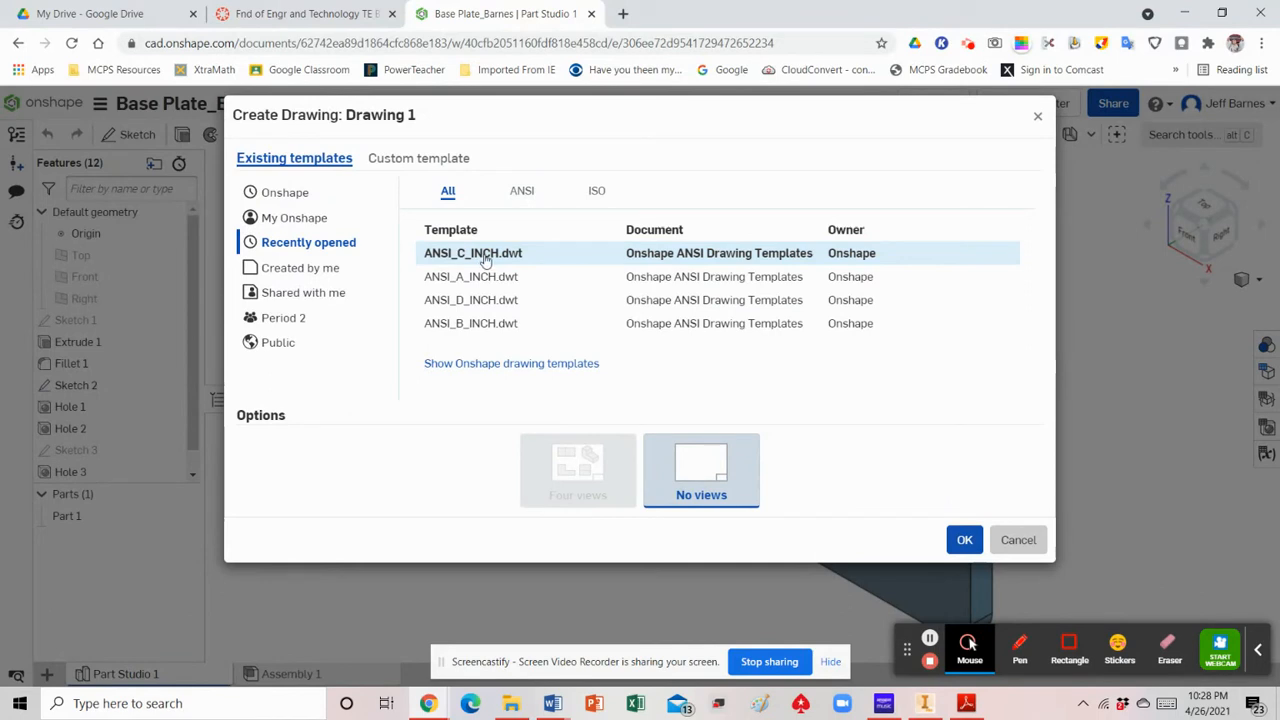
click(486, 256)
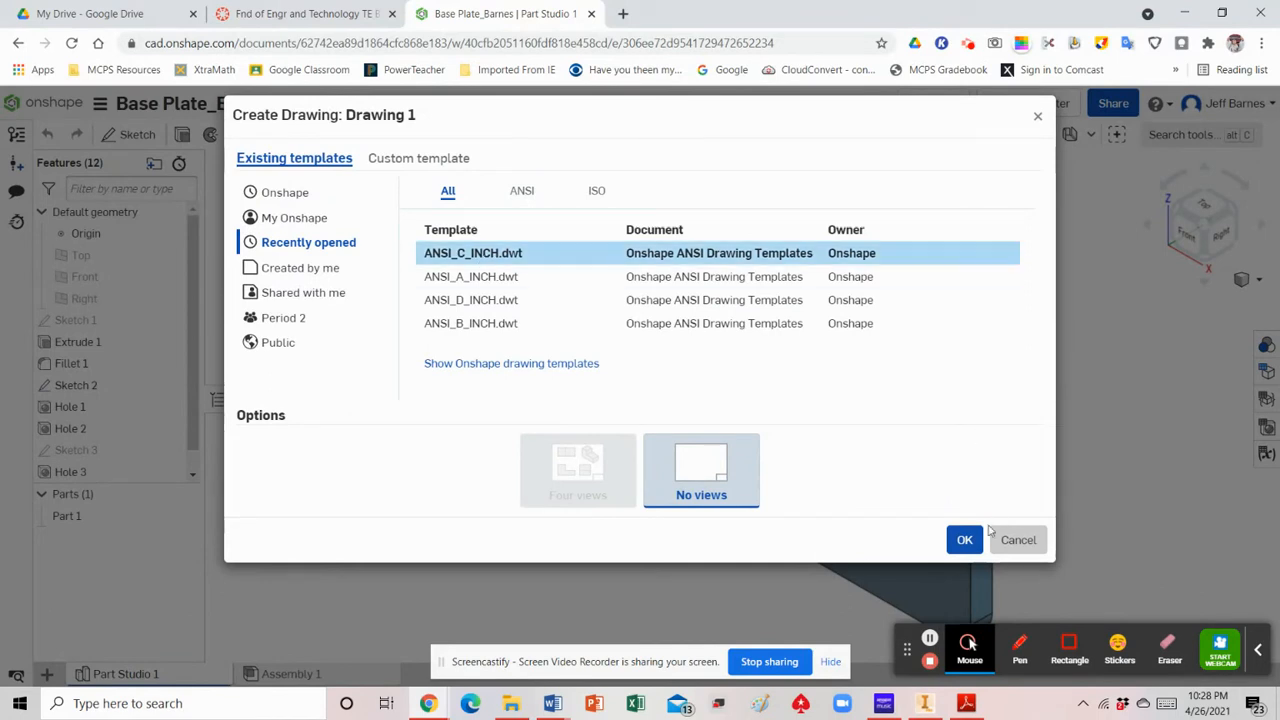
click(966, 540)
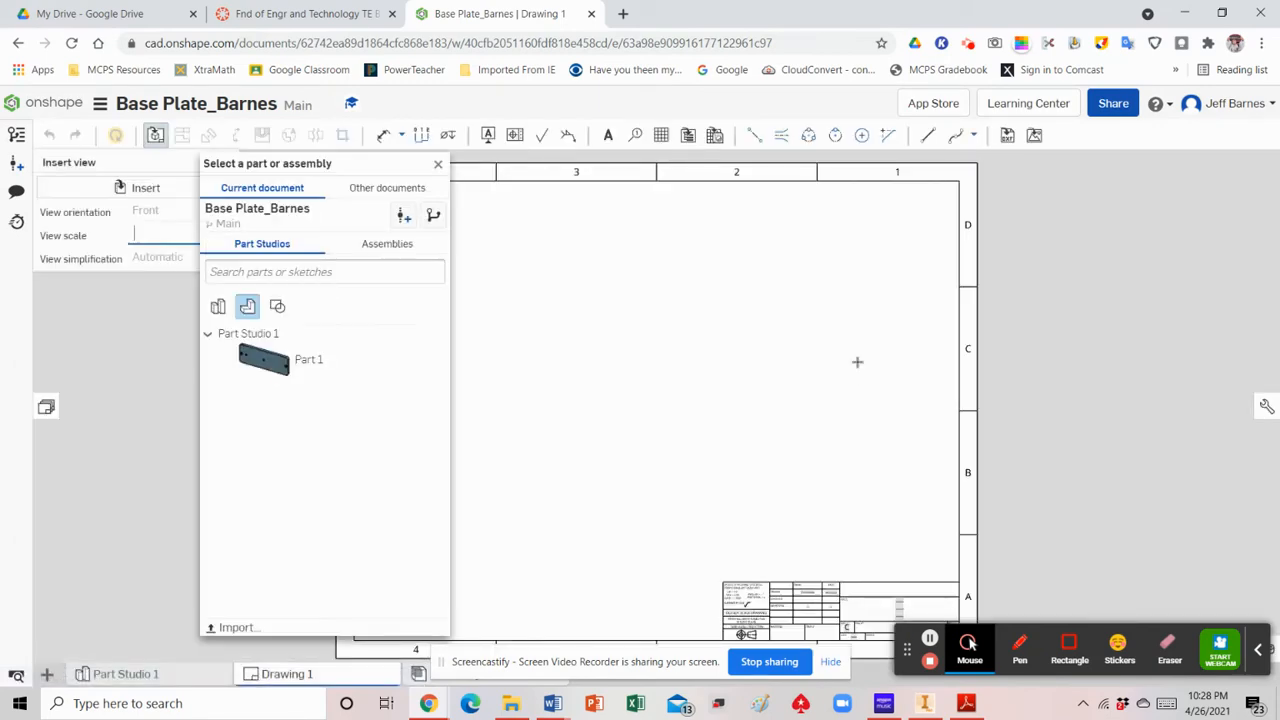
- Insert a front view of Part 1 at 1:1 scale in the lower-left area of the sheet
click(311, 369)
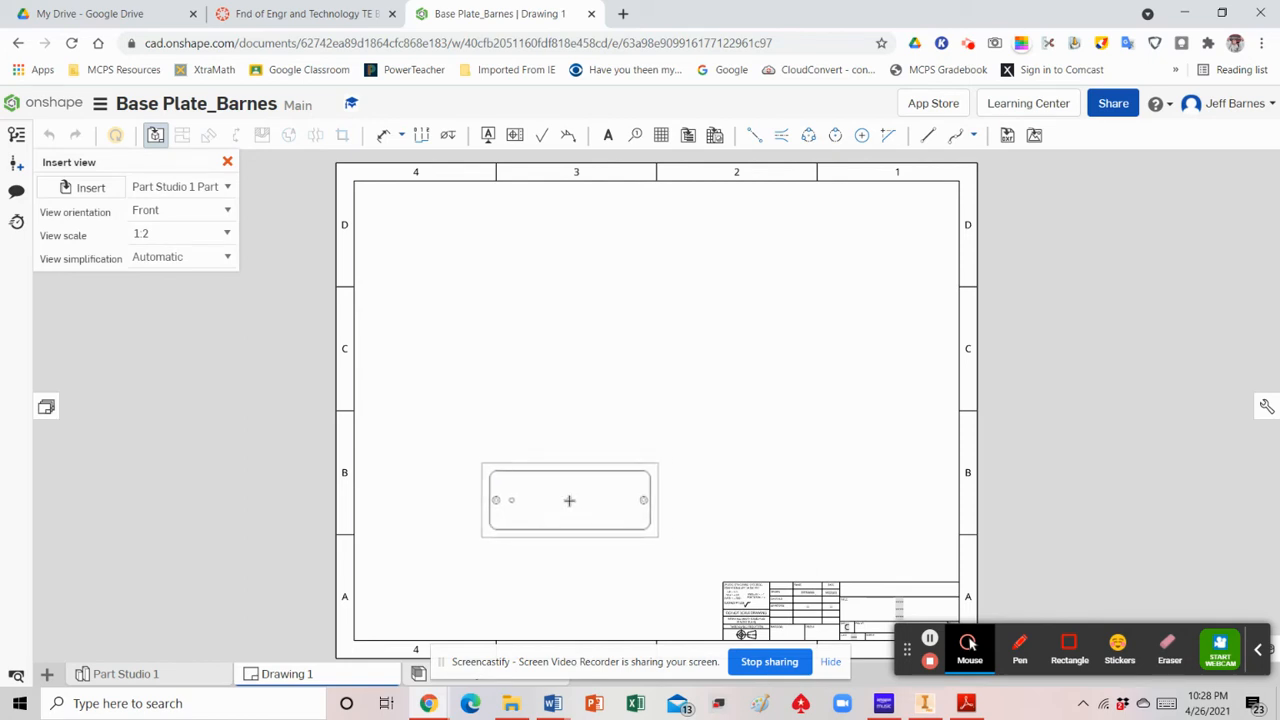
click(568, 500)
click(227, 235)
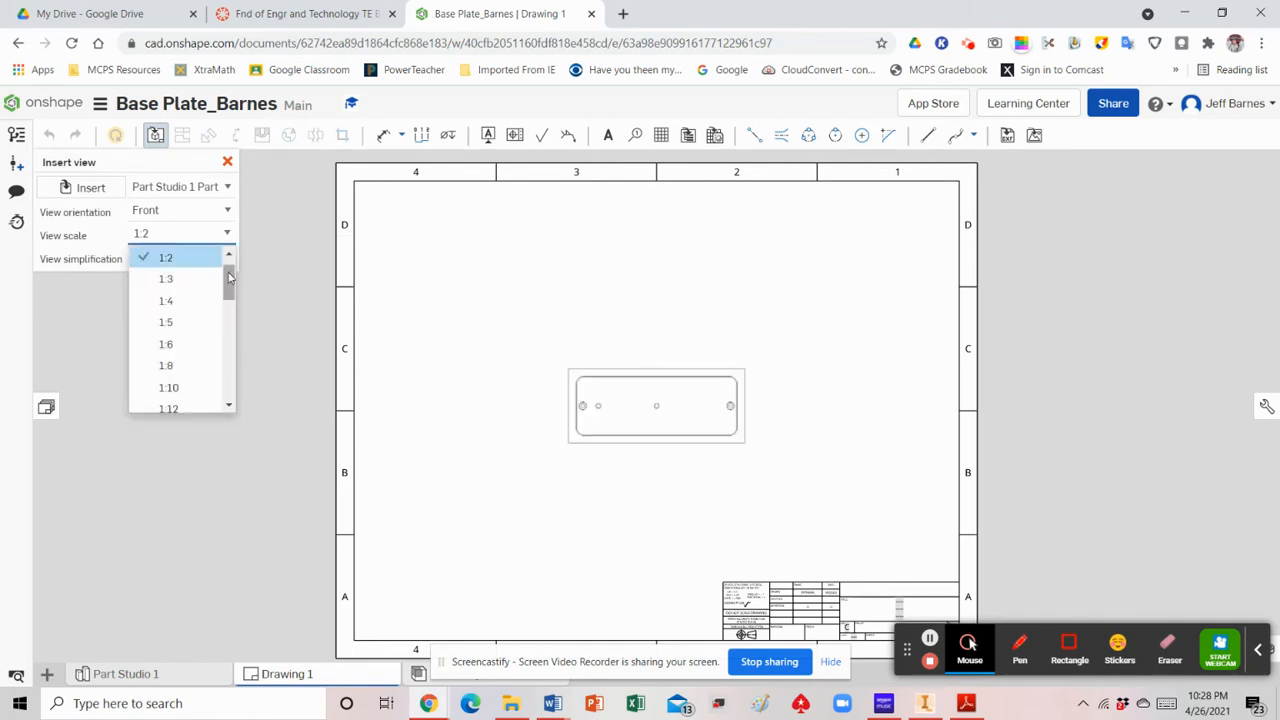
drag(229, 278, 229, 271)
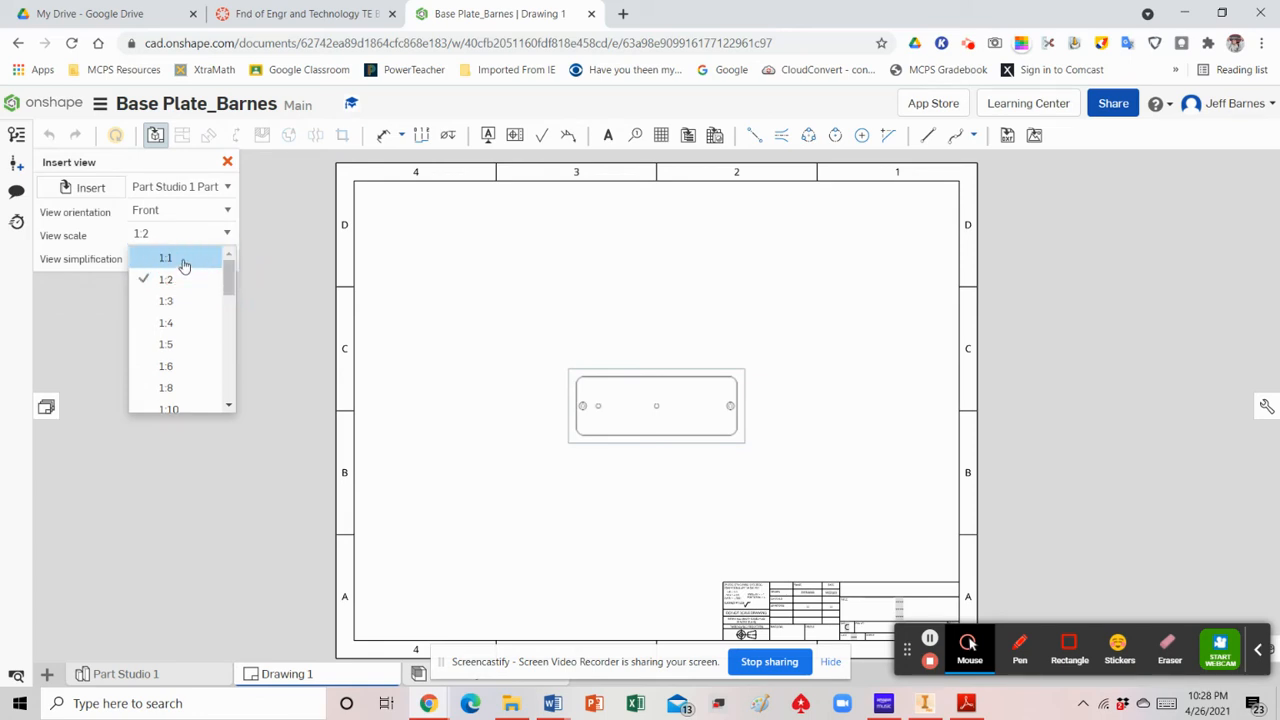
click(183, 259)
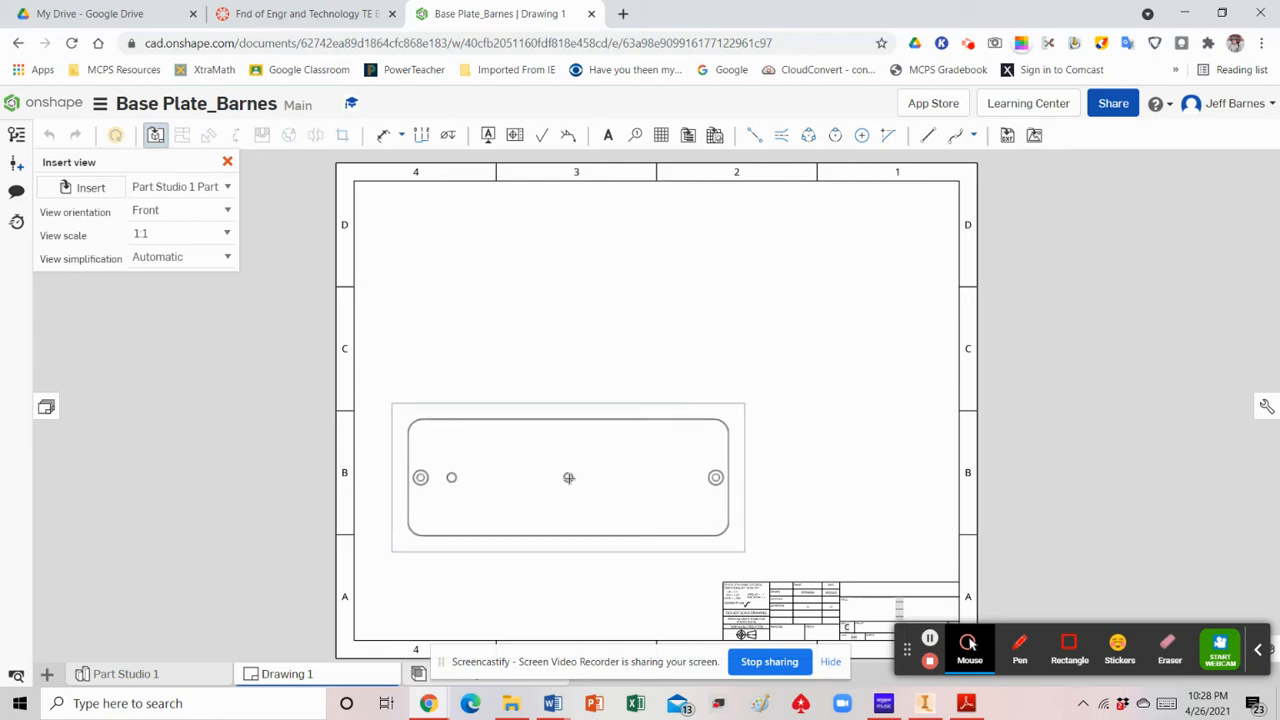
click(568, 478)
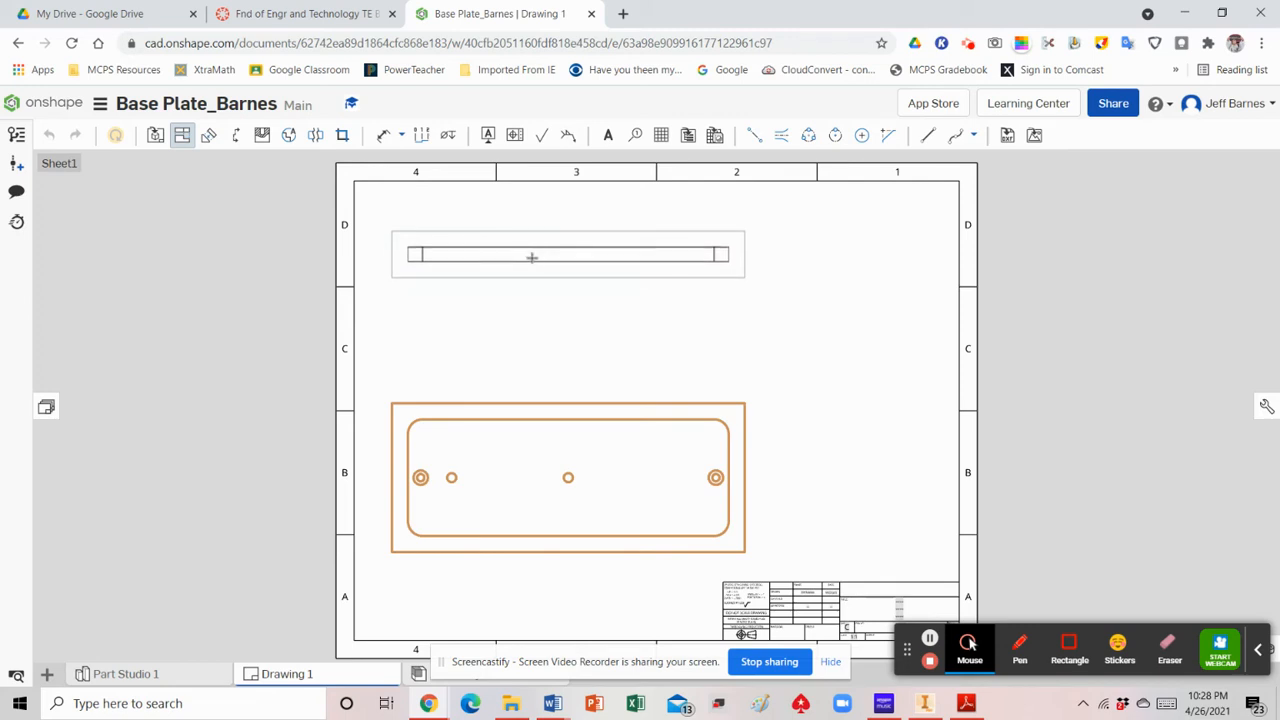
- Project a top view above the front view, a right view beside it, and an isometric view diagonally up to the right
click(532, 260)
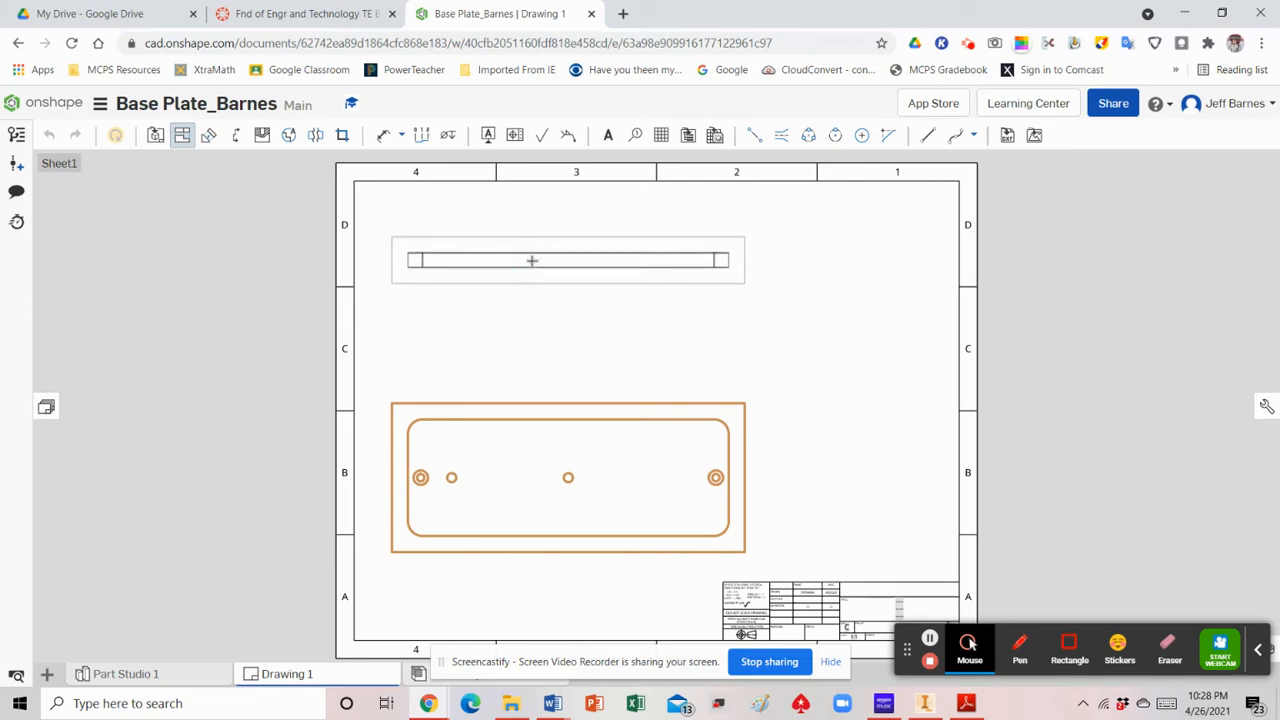
click(550, 460)
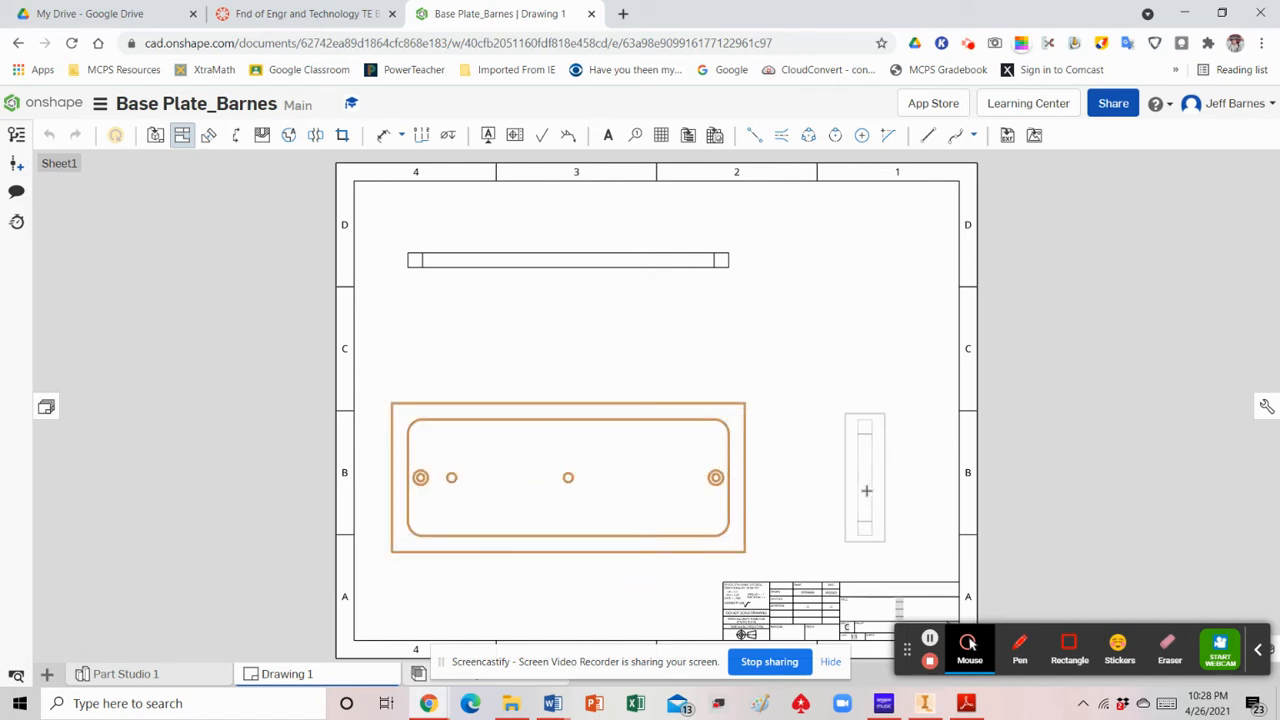
click(864, 490)
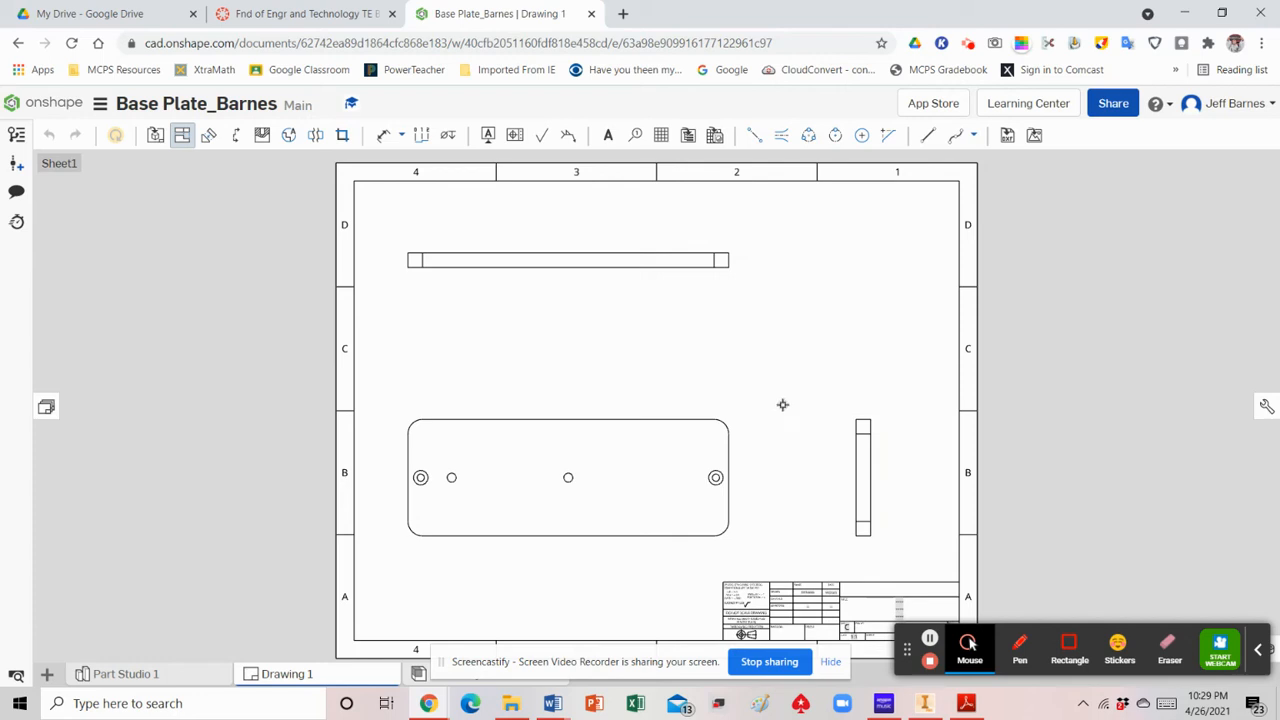
click(567, 452)
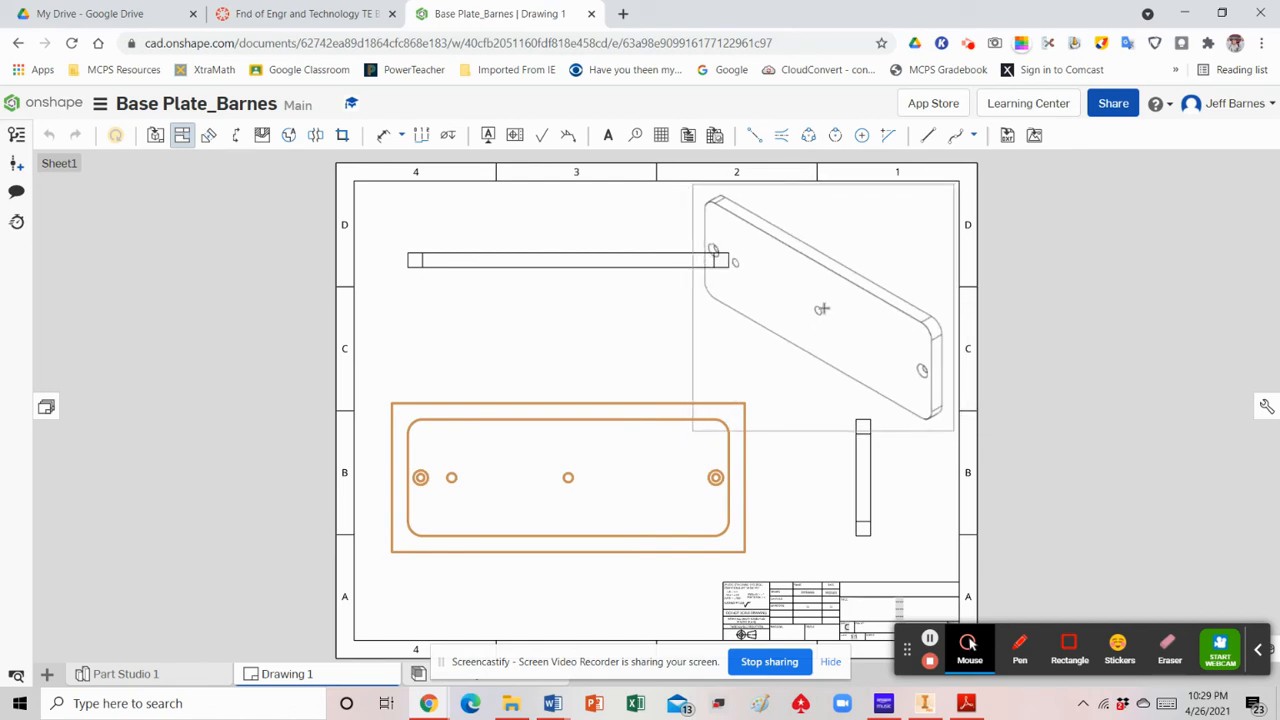
click(821, 309)
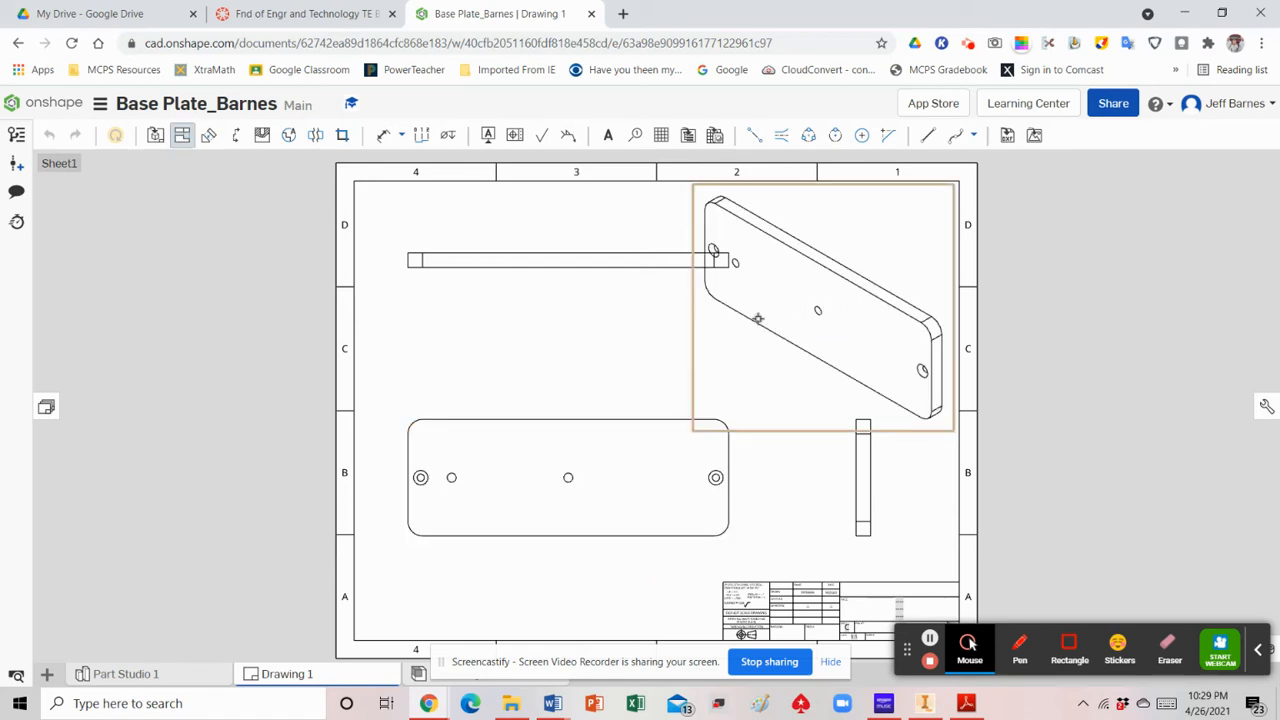
click(182, 134)
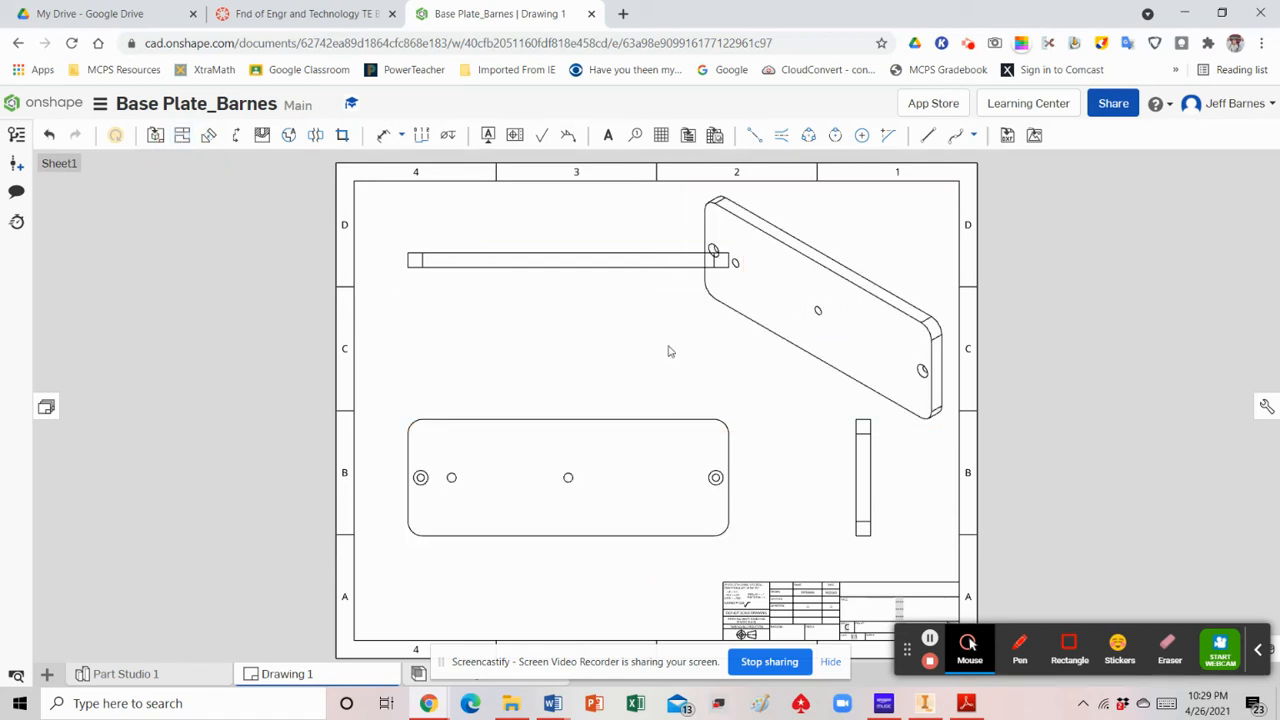
- Set the isometric view's scale to 1:2 and move the view into the sheet's upper-right corner
right_click(773, 417)
click(817, 519)
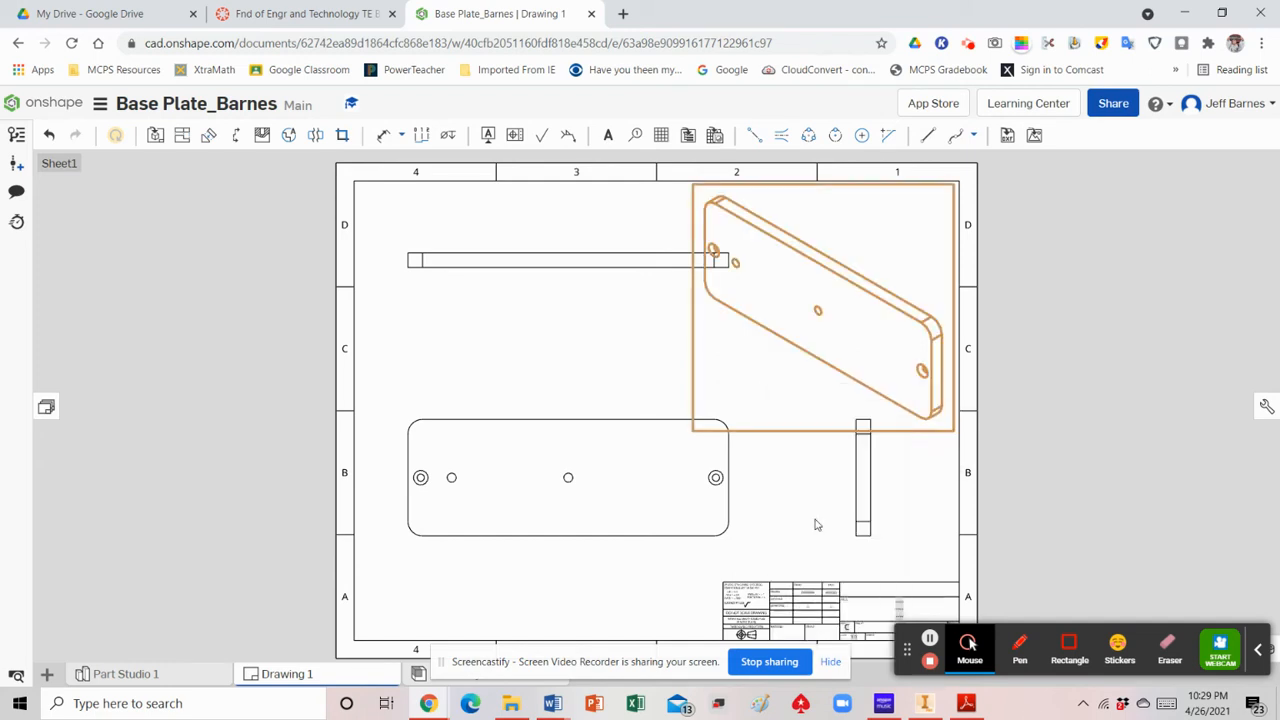
click(226, 322)
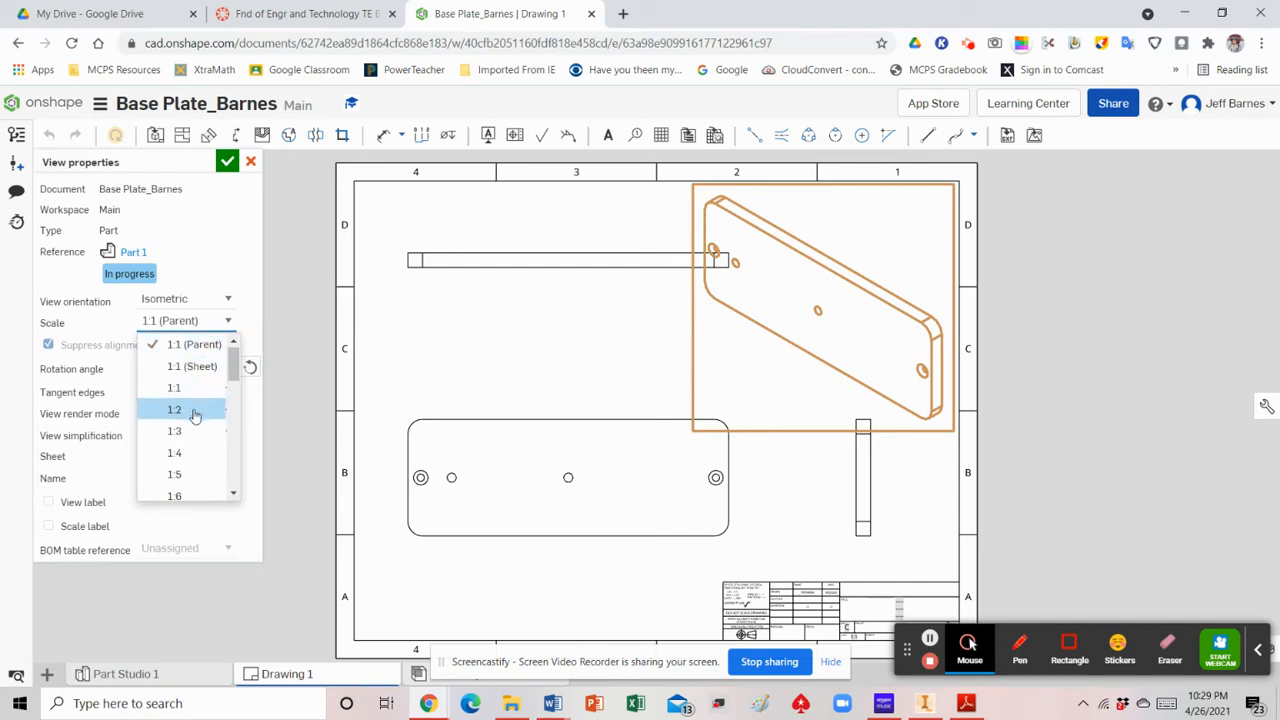
click(190, 410)
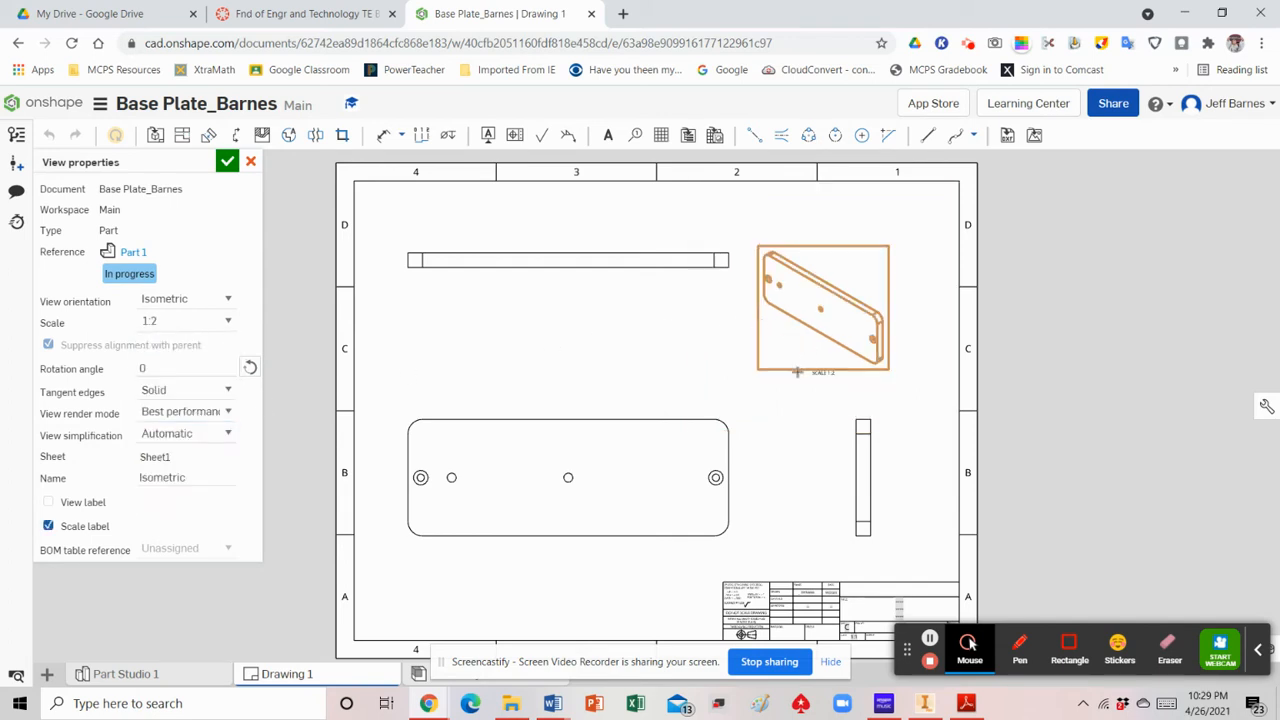
click(226, 323)
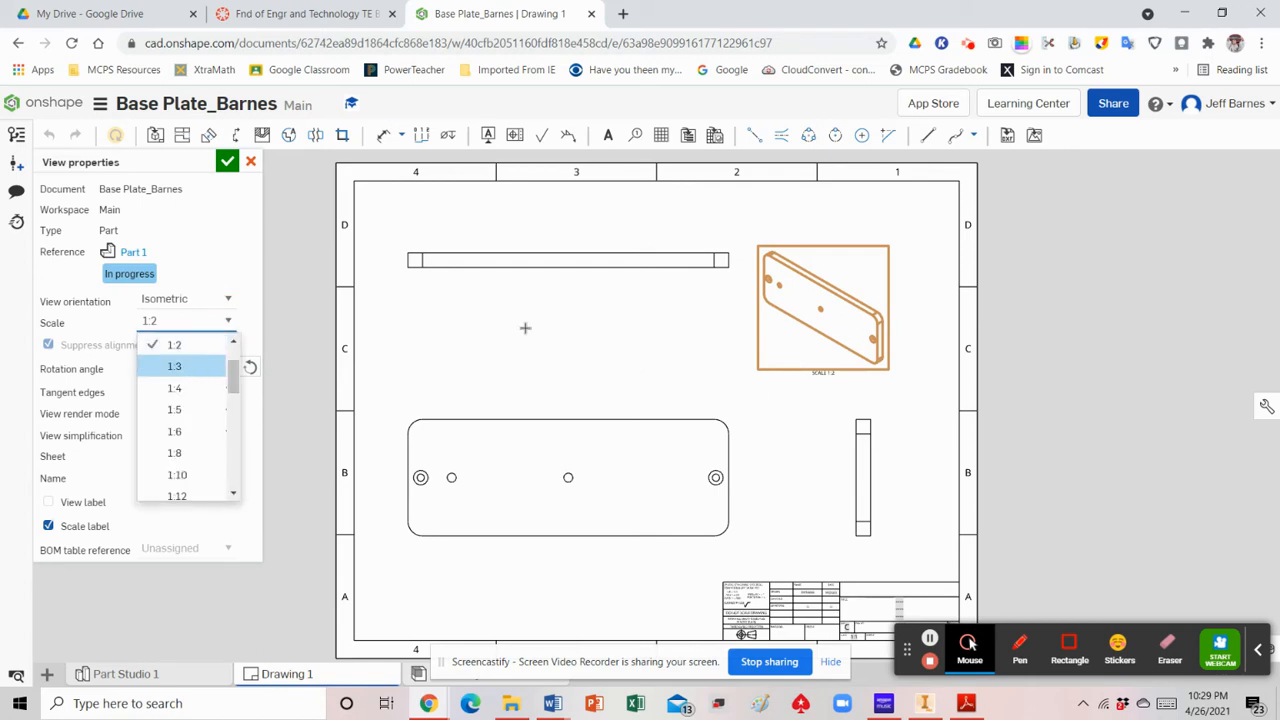
click(227, 161)
click(227, 161)
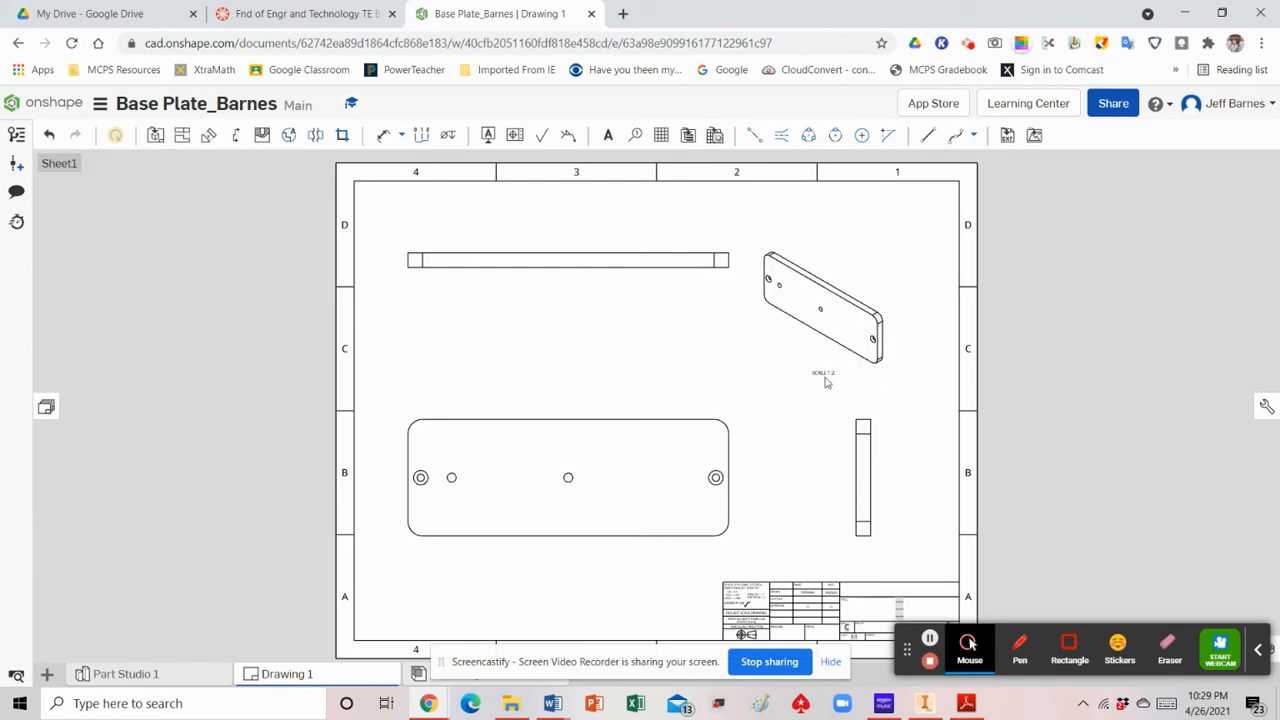
drag(797, 368, 840, 321)
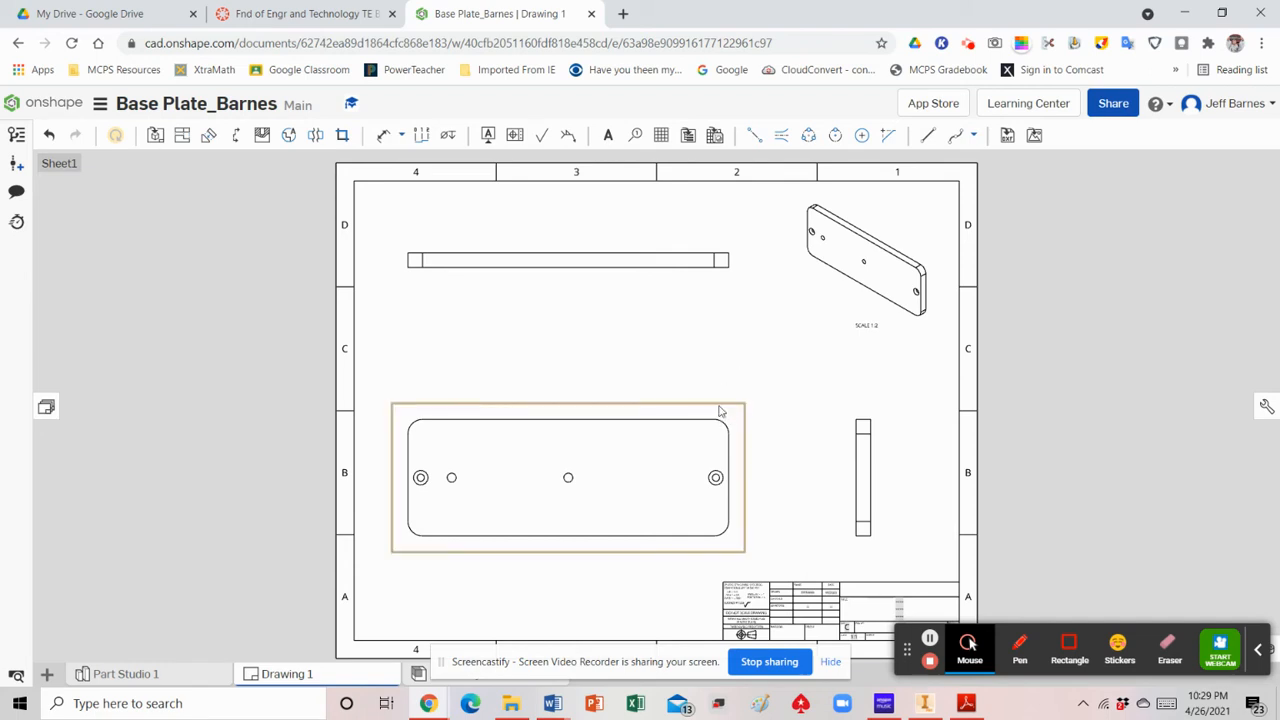
- Show hidden lines in the right and top views
right_click(862, 524)
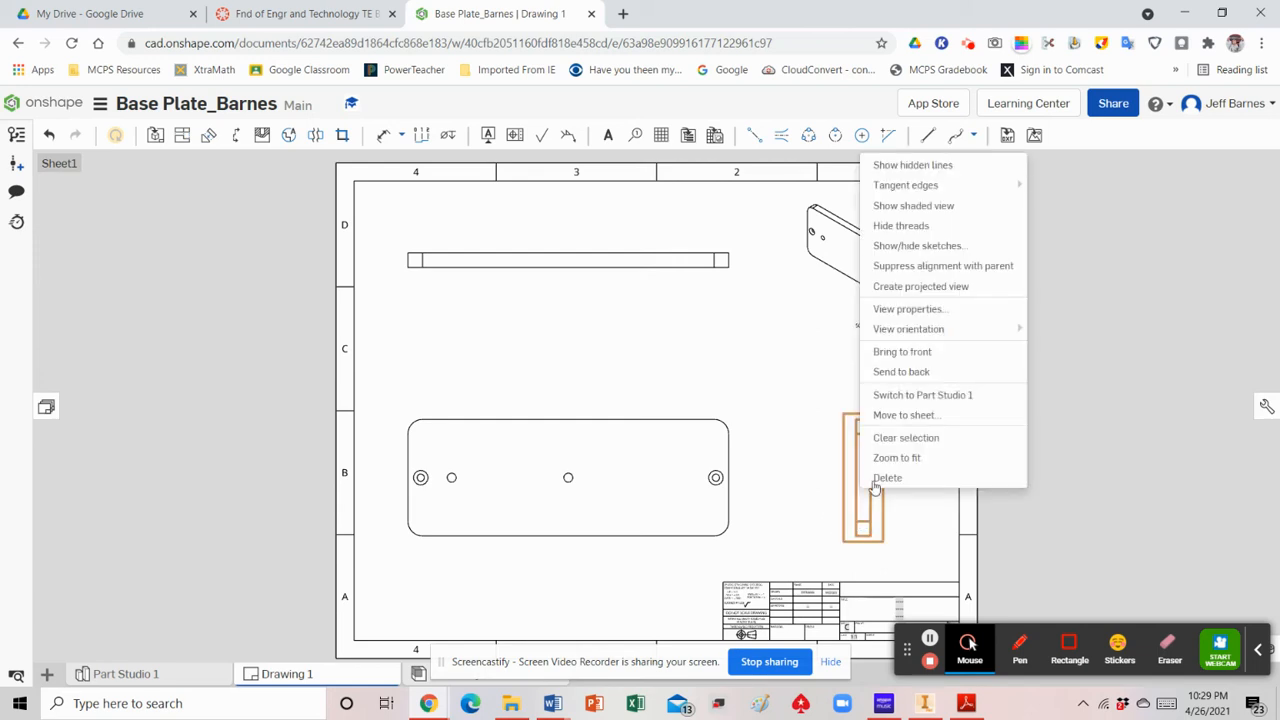
click(905, 168)
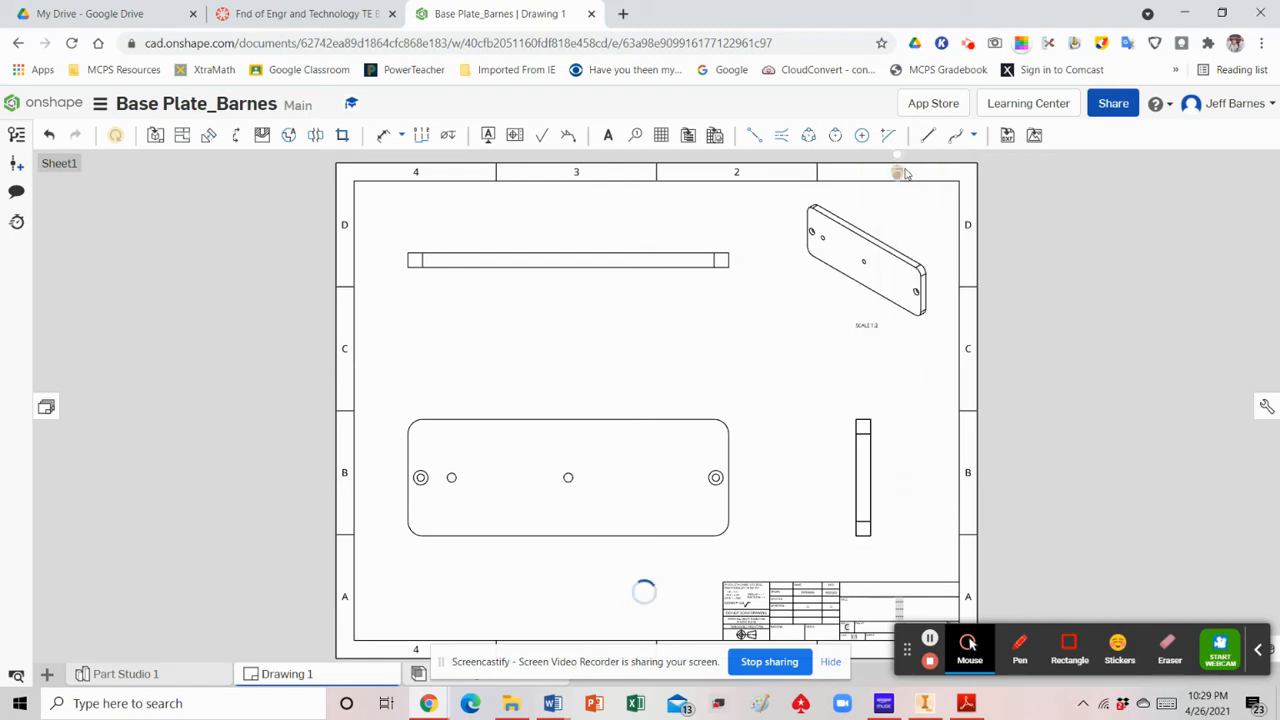
right_click(533, 268)
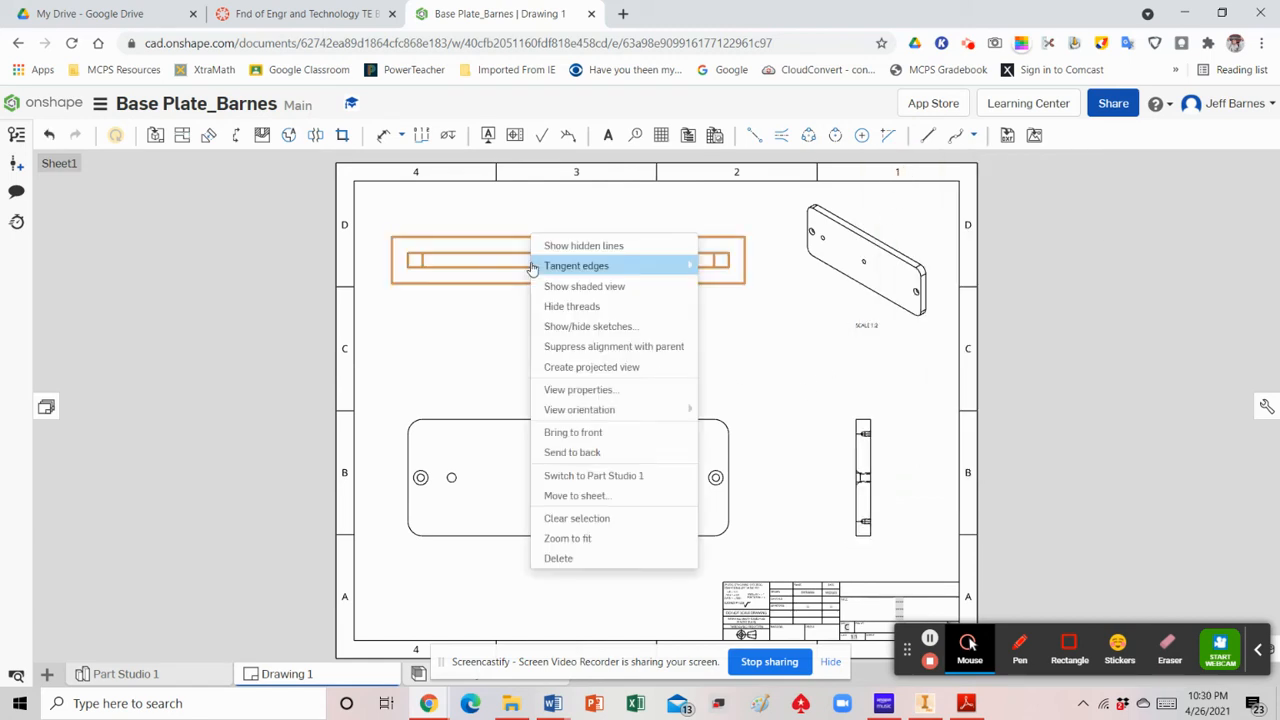
click(562, 256)
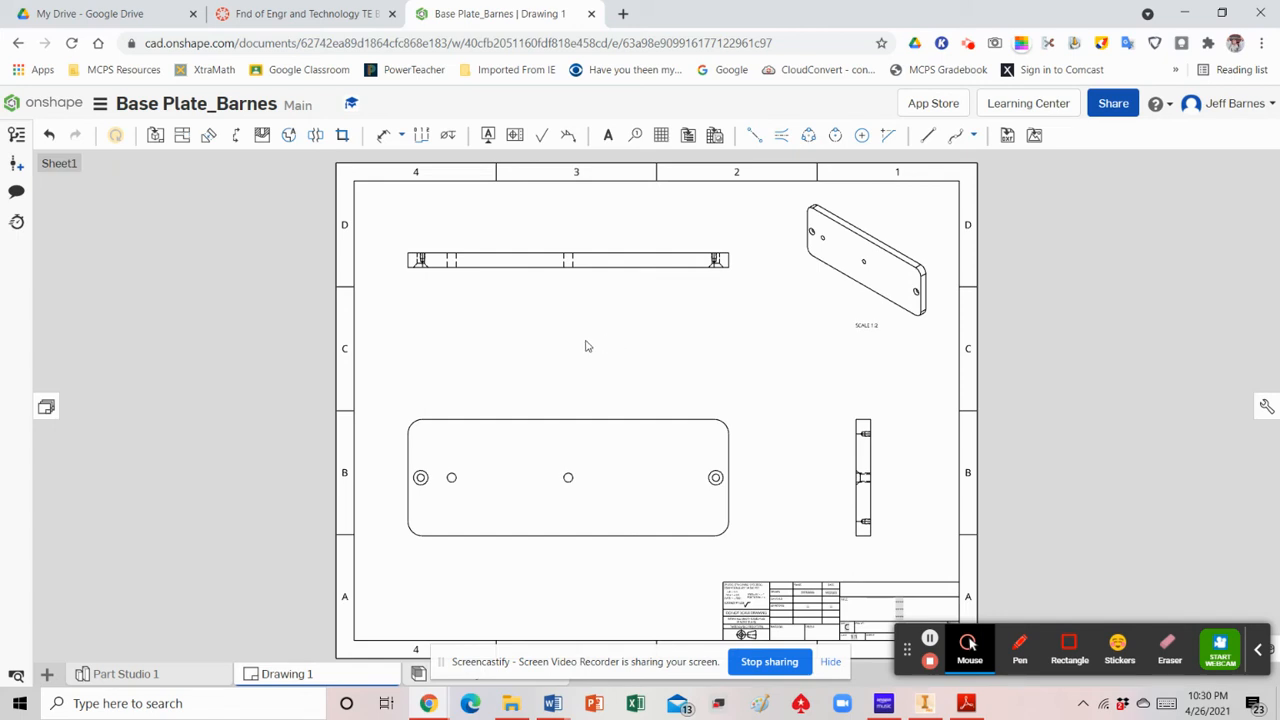
- Add a second sheet to the drawing and hide the sheet list
click(47, 409)
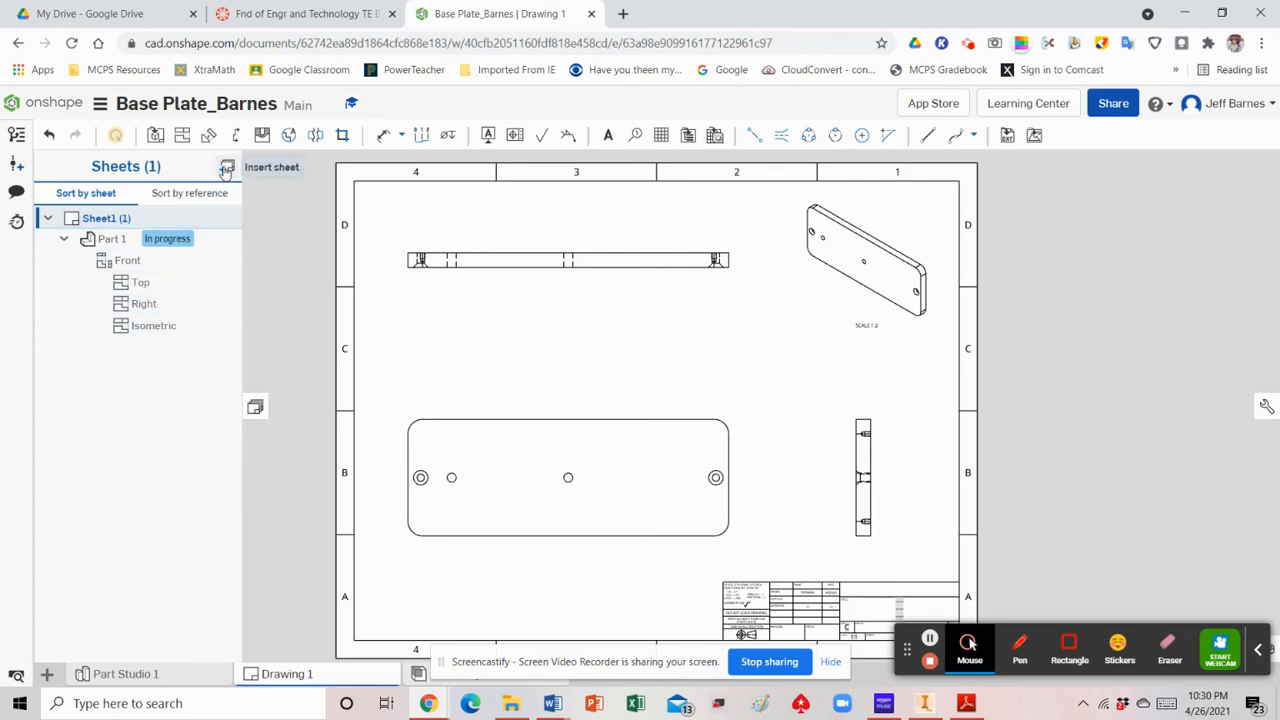
click(228, 170)
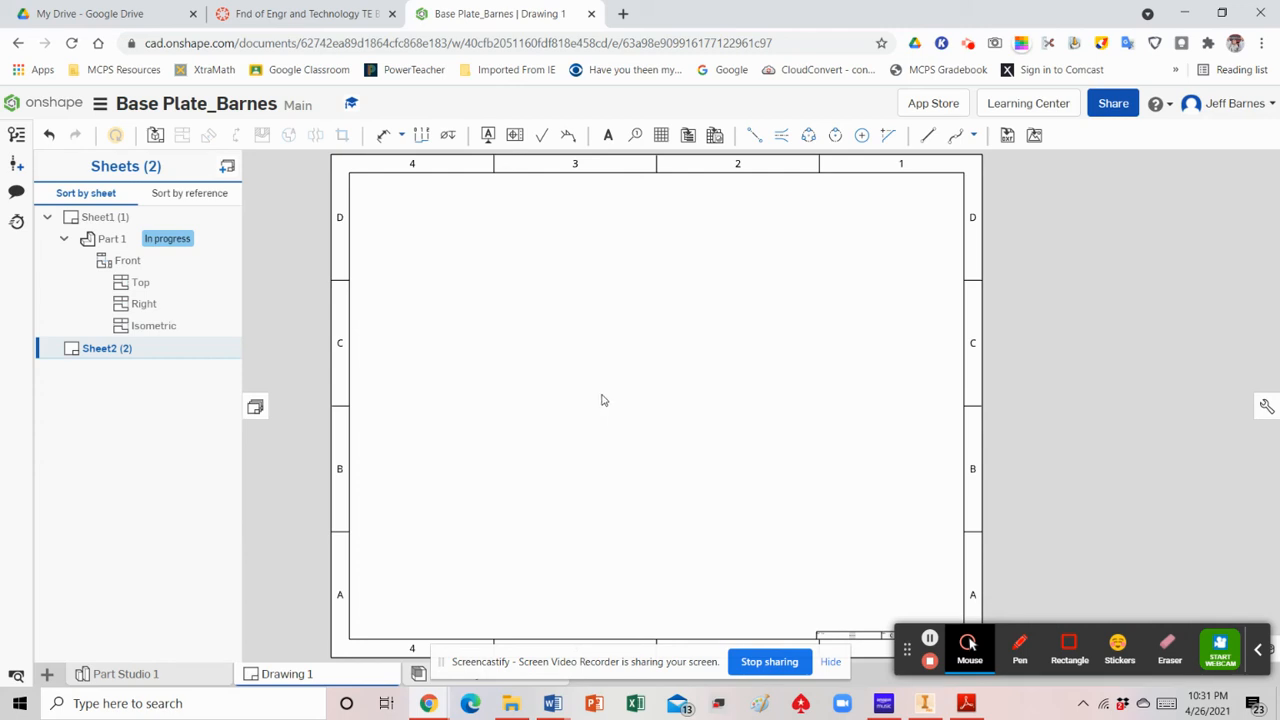
click(255, 409)
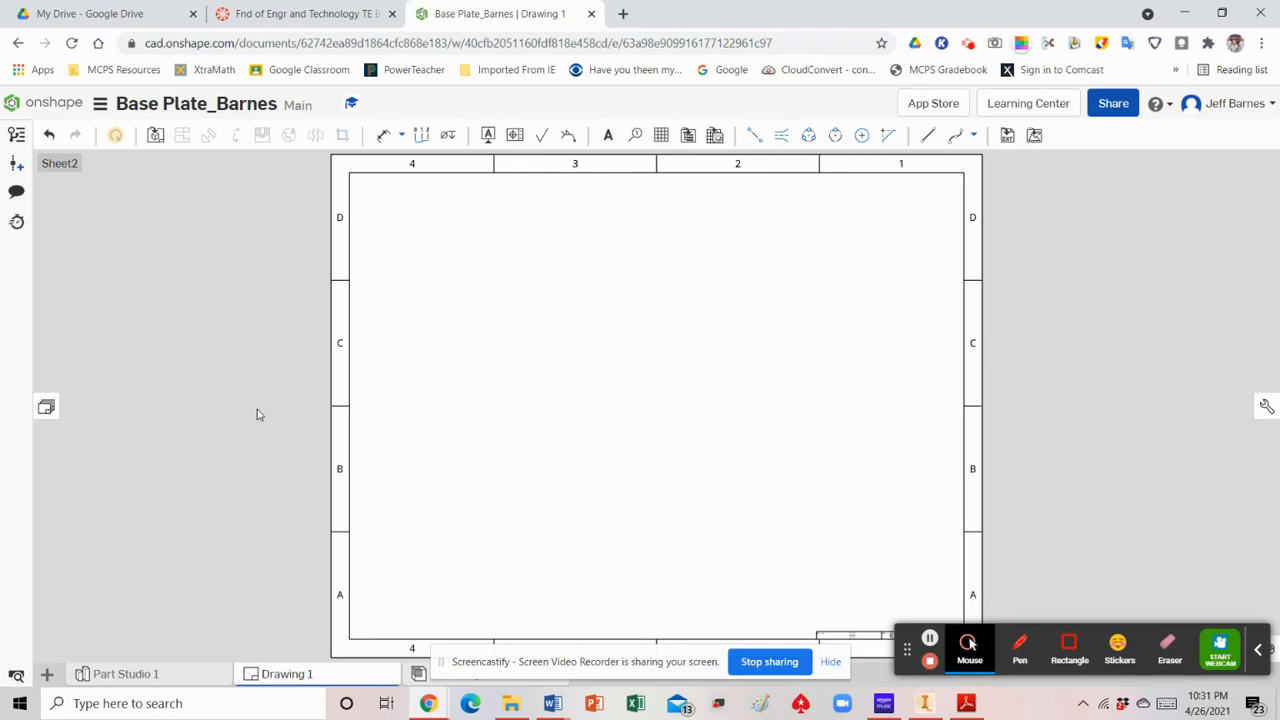
- Insert a back view of Part 1 at 1:1 scale near the middle of Sheet2, without any projected views
click(154, 137)
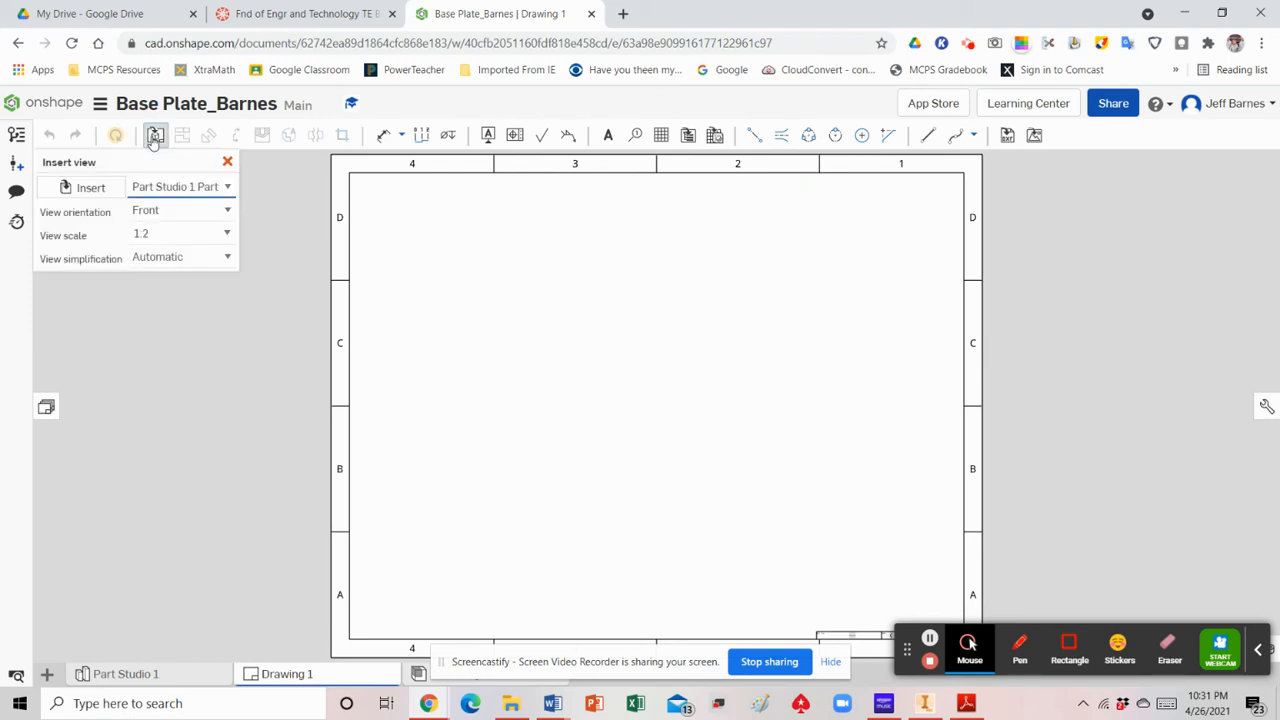
click(89, 189)
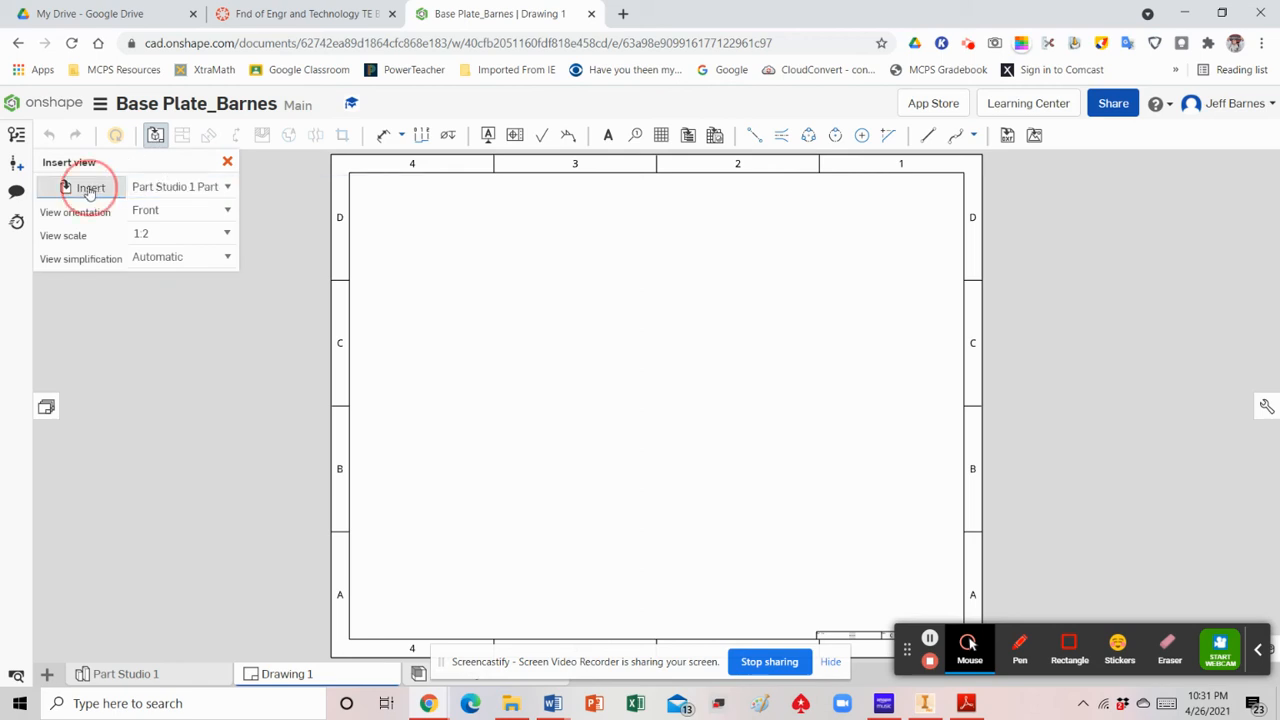
click(293, 362)
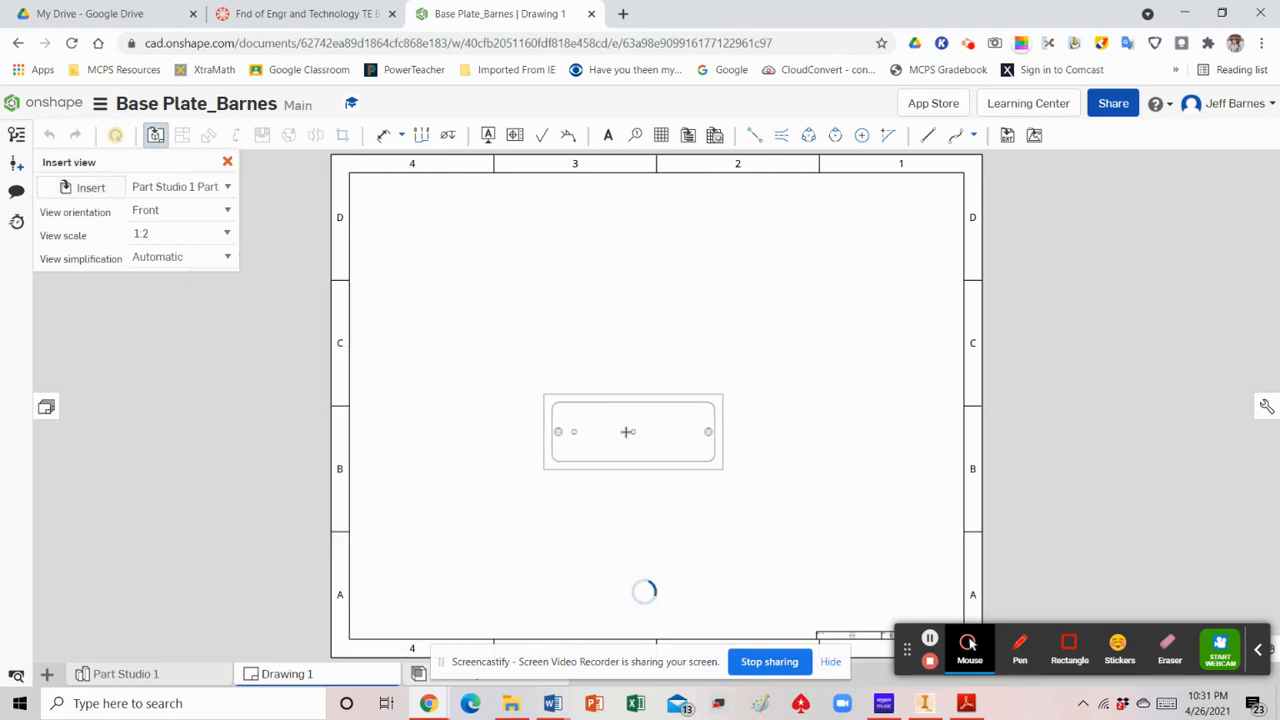
click(226, 233)
drag(230, 280, 230, 262)
click(183, 257)
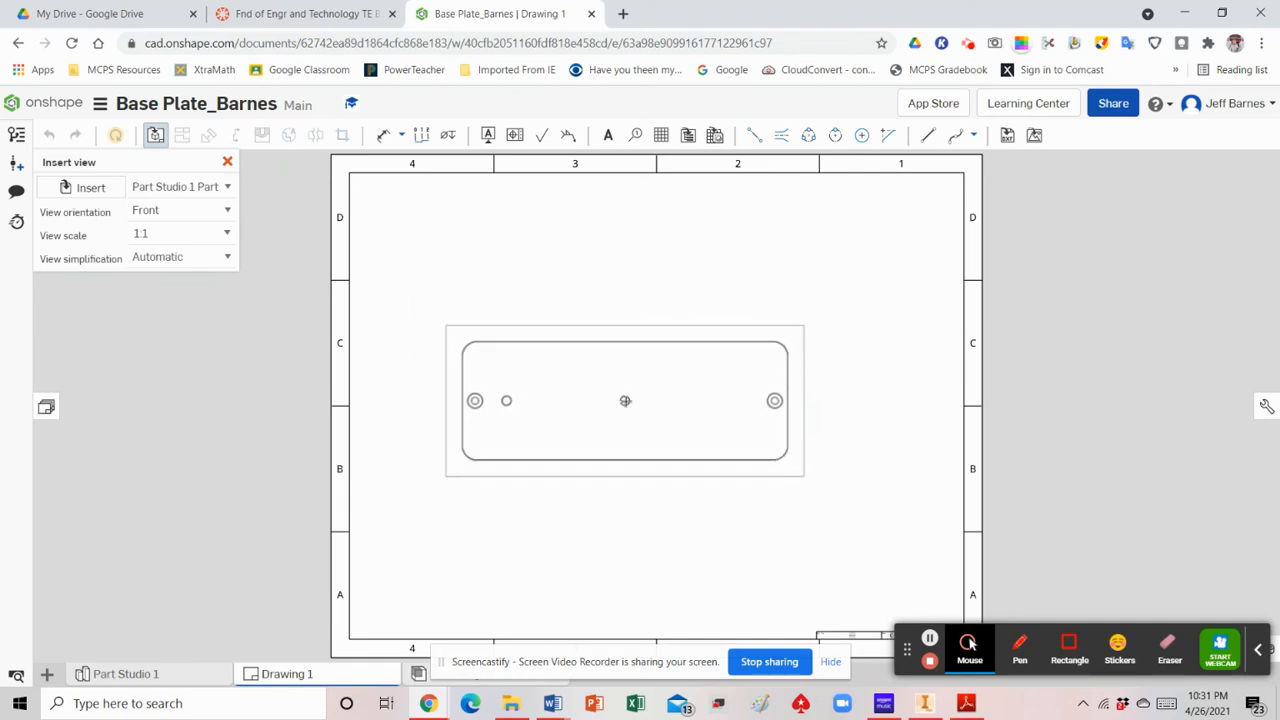
click(226, 211)
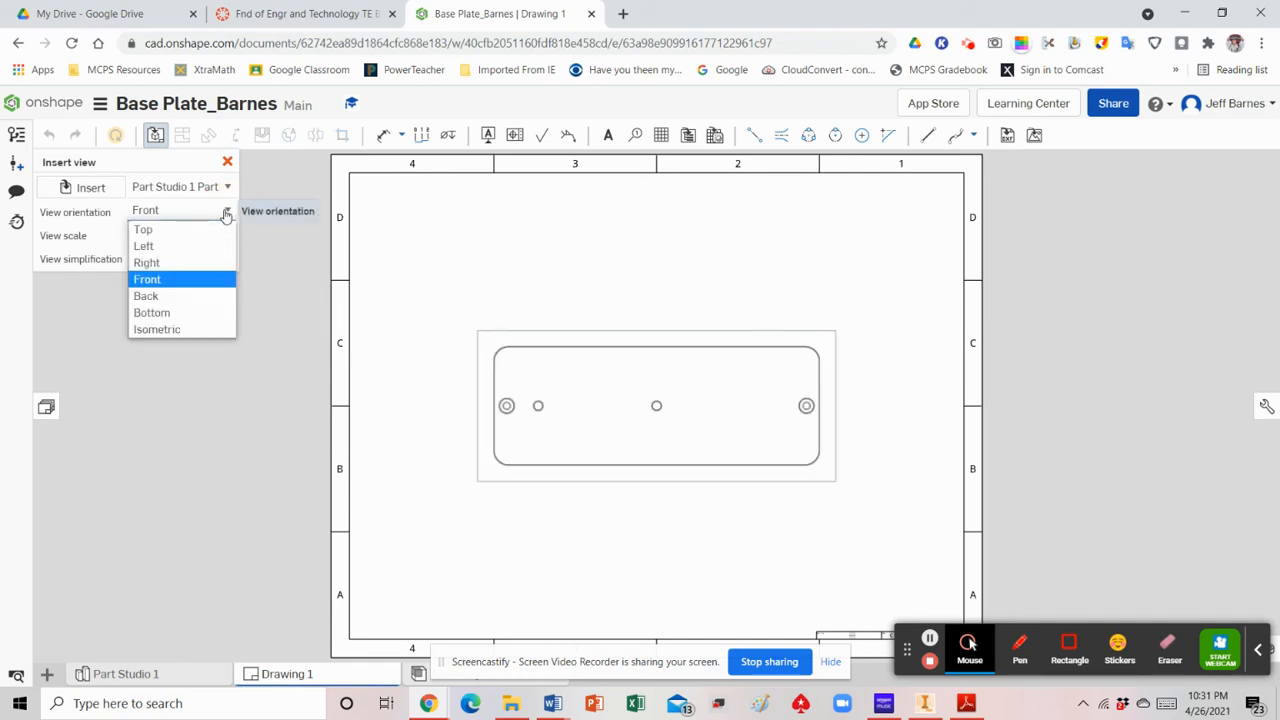
click(190, 298)
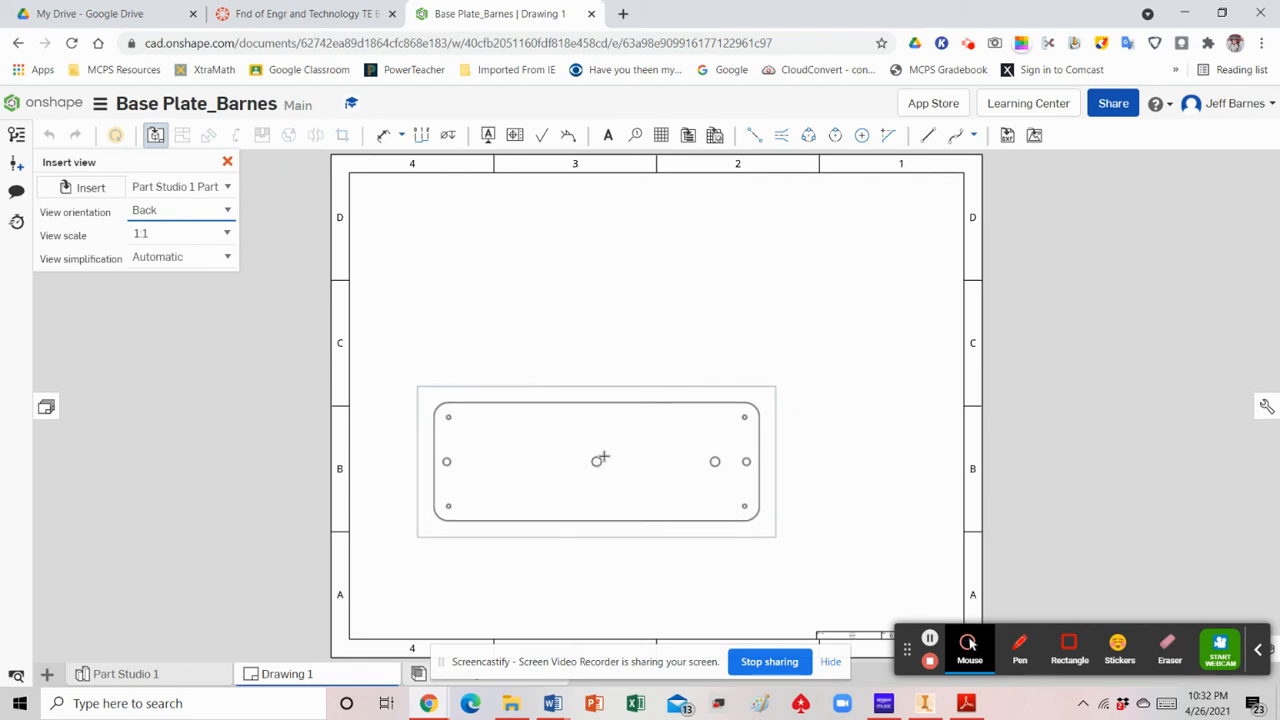
click(608, 433)
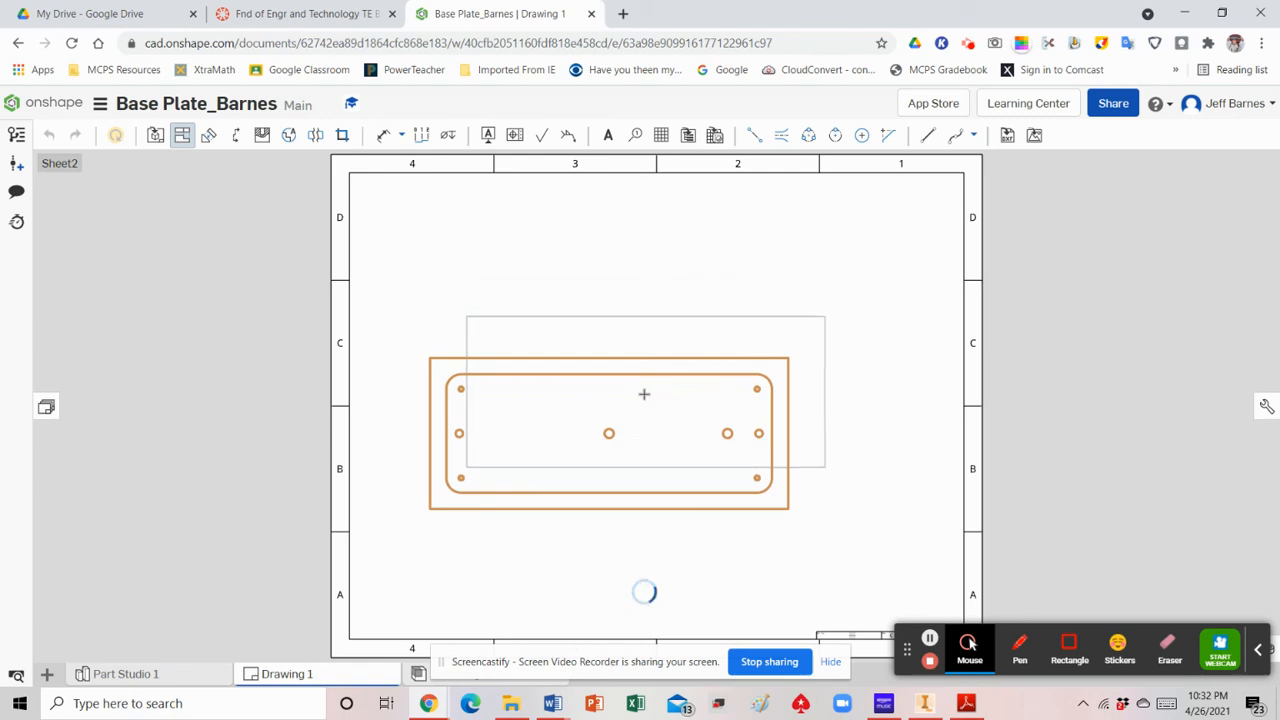
click(181, 134)
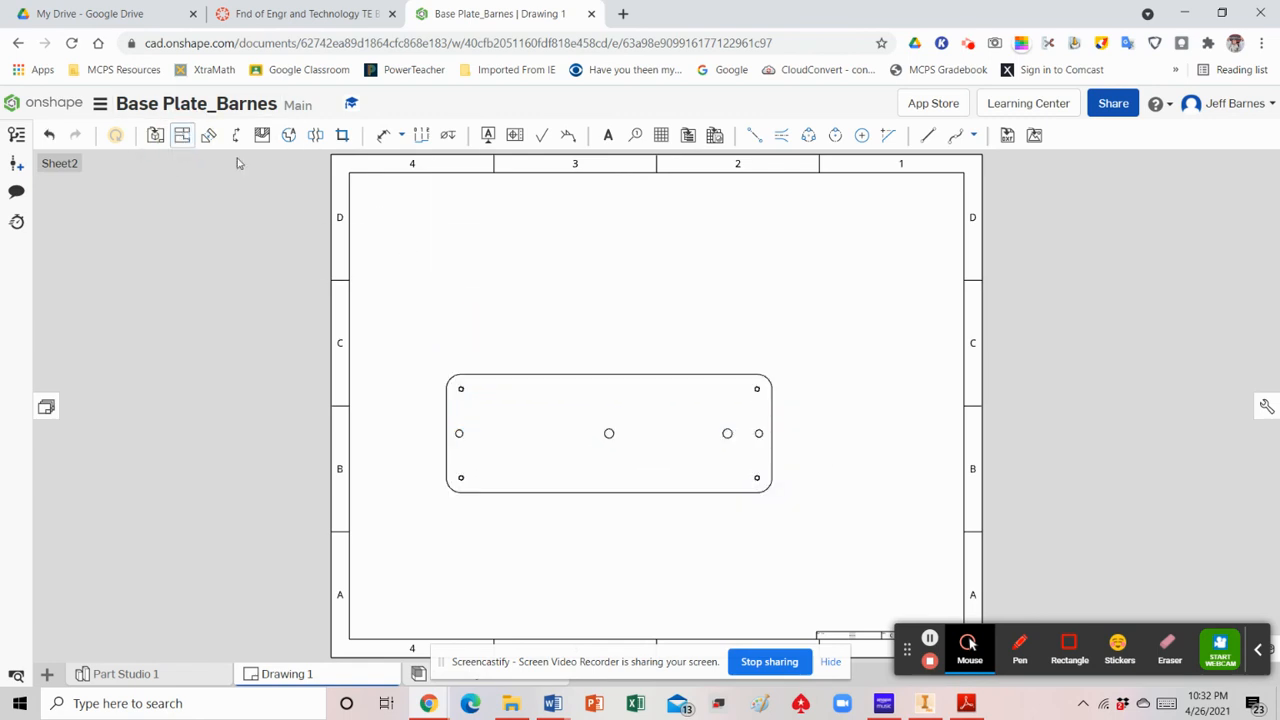